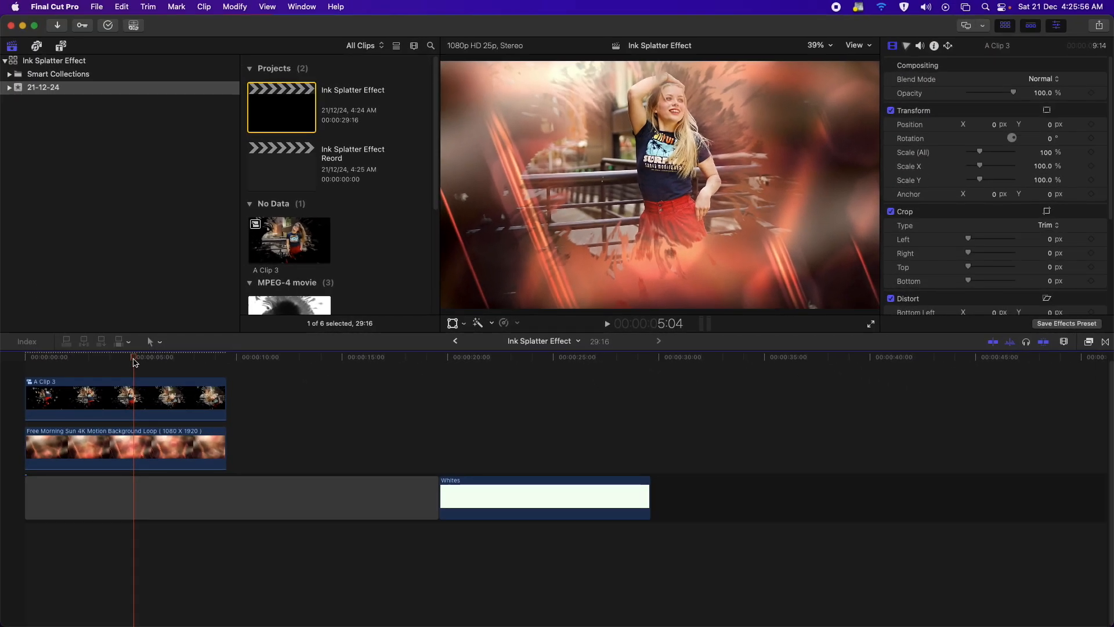
# Play the finished ink splatter sequence full screen from the beginning of the timeline.
pyautogui.click(133, 357)
pyautogui.press('Home')
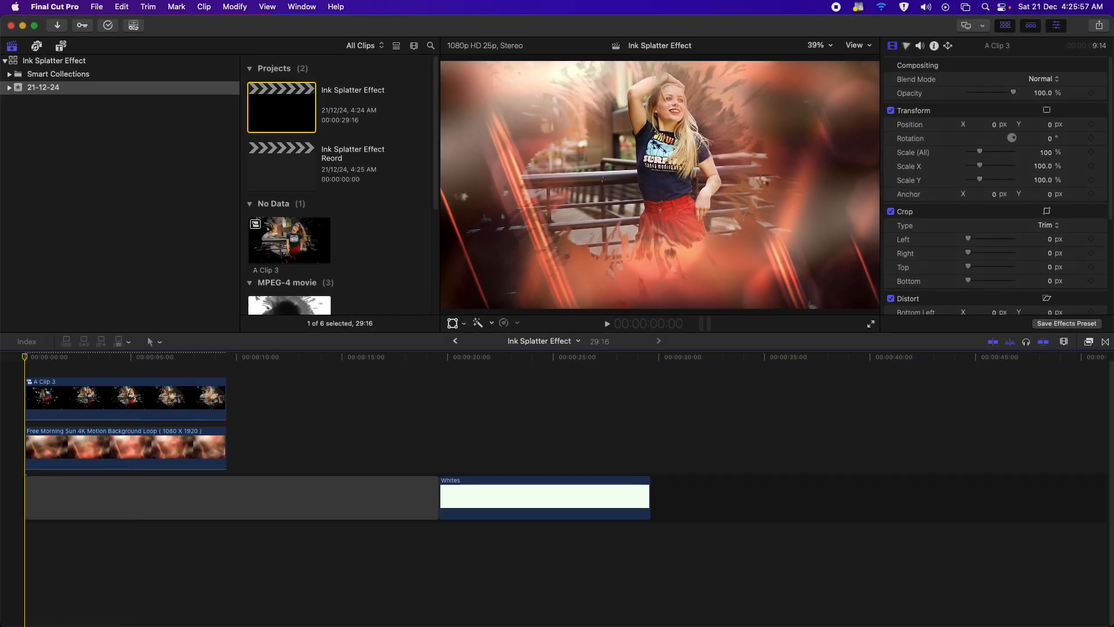
pyautogui.click(871, 329)
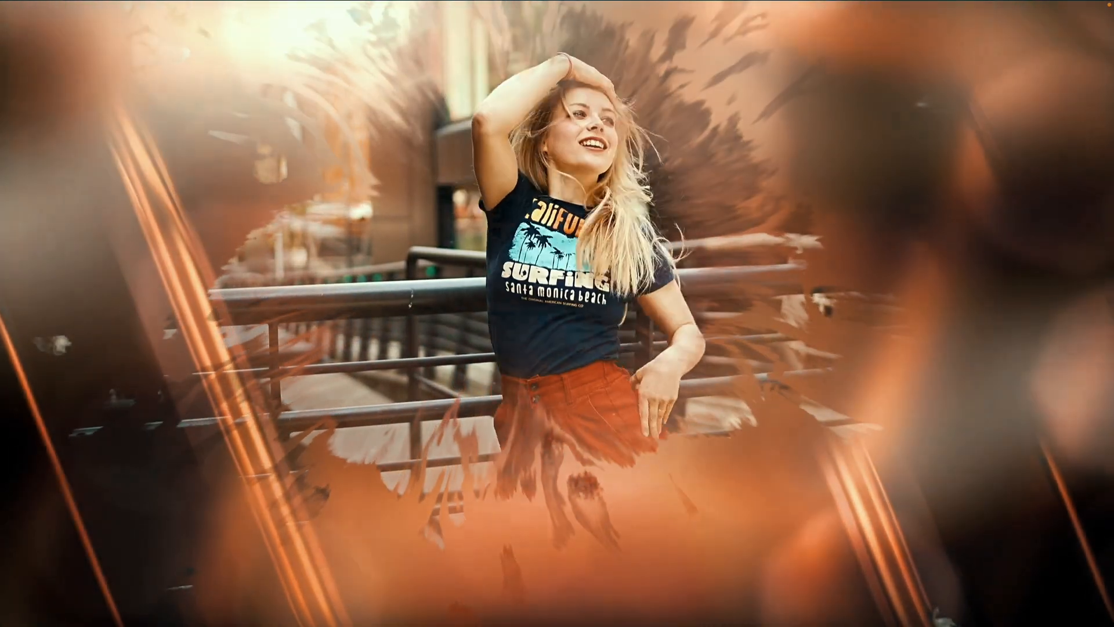
pyautogui.press('Escape')
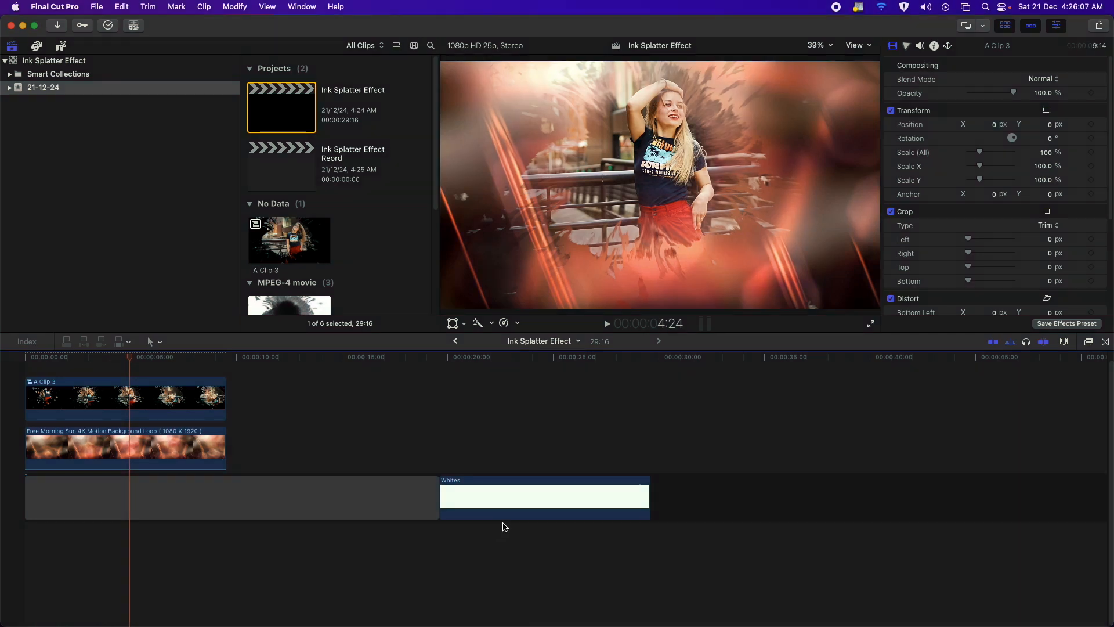
# Place the Whites clip between the Free Morning Sun background and A Clip 3, and preview the result full screen.
pyautogui.moveTo(508, 510)
pyautogui.mouseDown()
pyautogui.moveTo(358, 453)
pyautogui.moveTo(88, 432)
pyautogui.mouseUp()
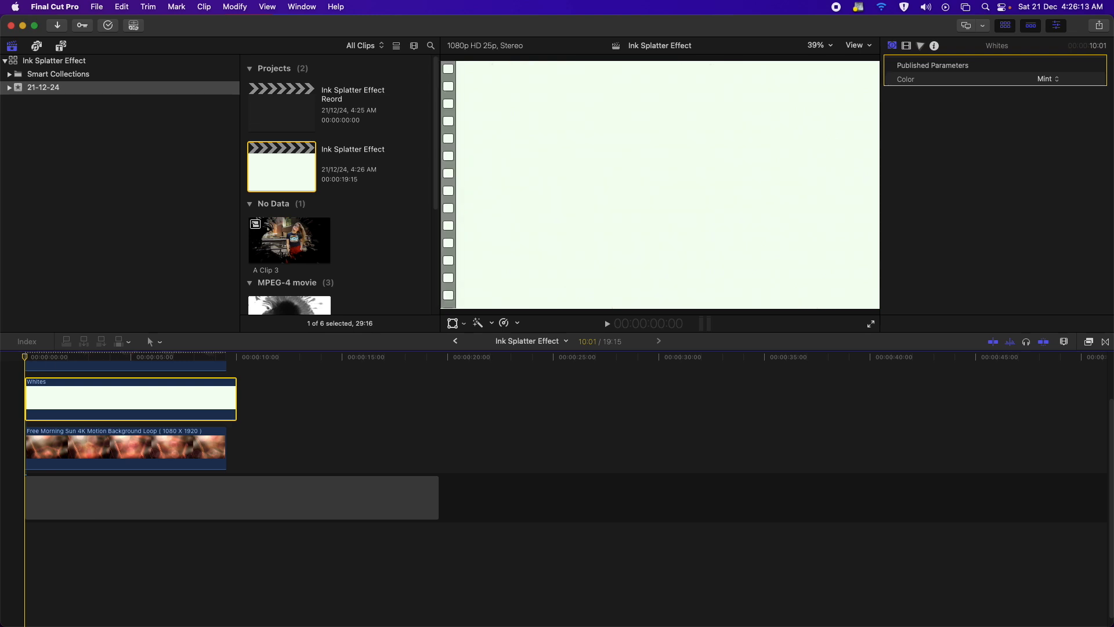
pyautogui.click(872, 326)
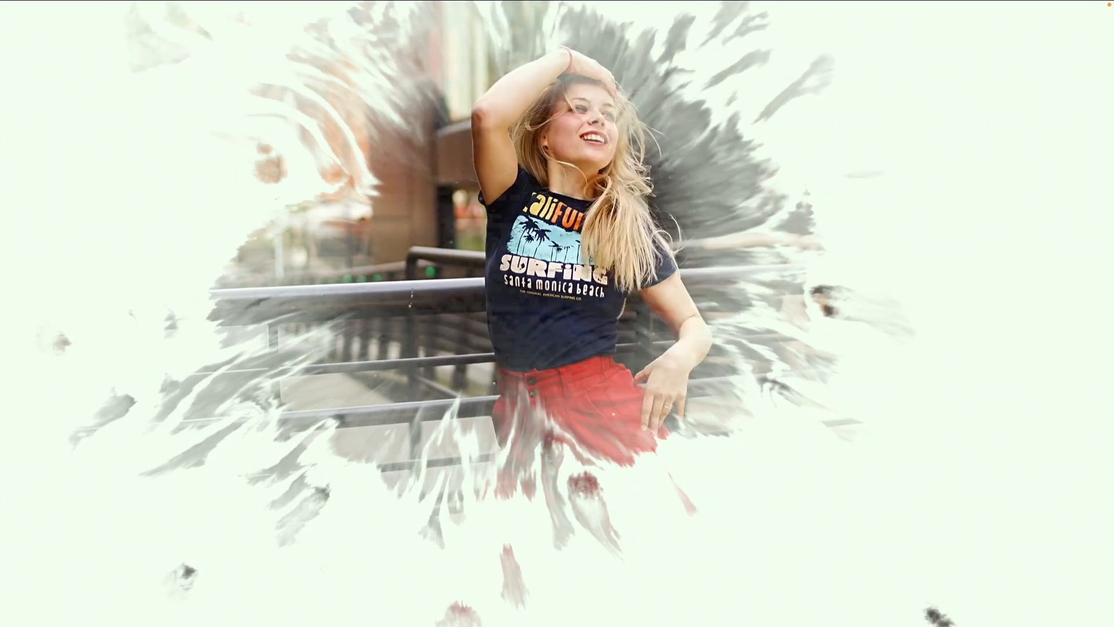
pyautogui.press('Escape')
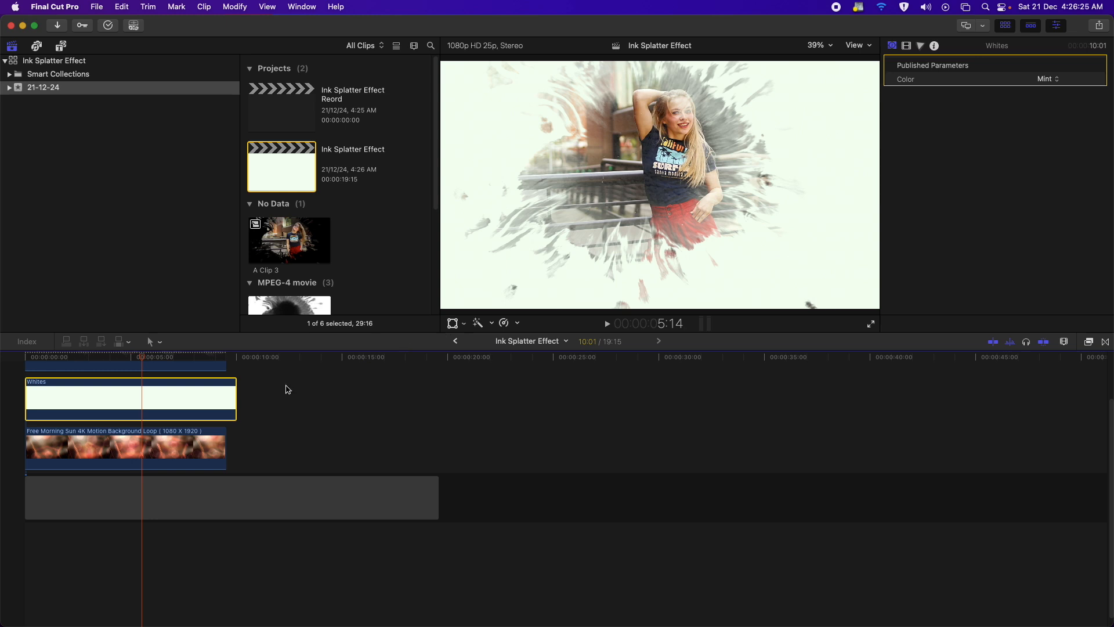
# Open the empty Ink Splatter Effect Reord project and add the Free Morning Sun background clip at the start of its timeline.
pyautogui.doubleClick(299, 111)
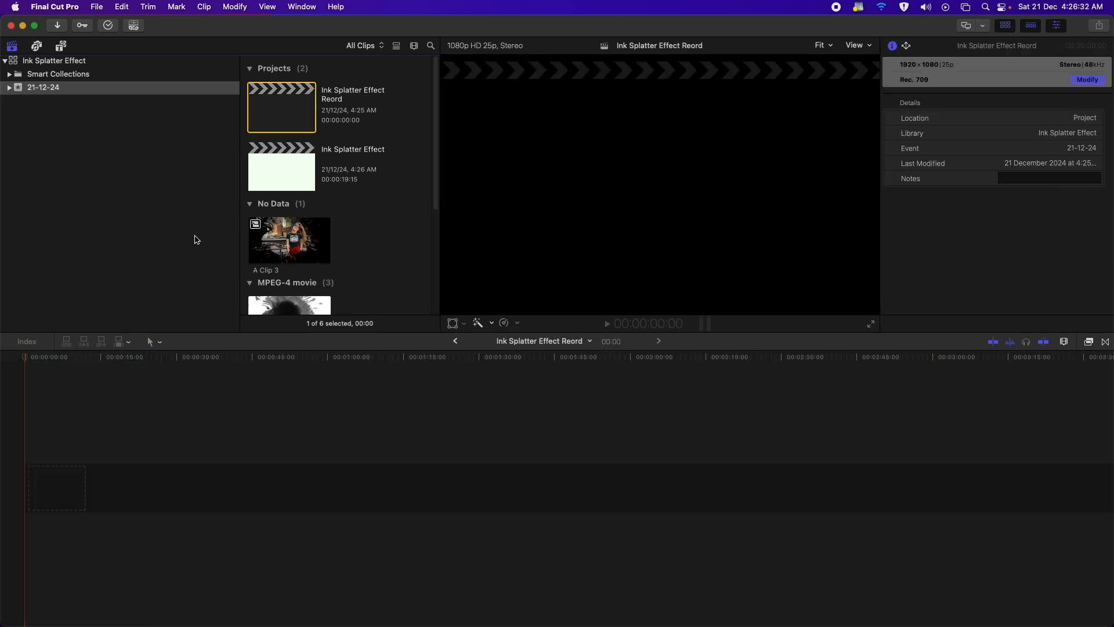
pyautogui.scroll(-5, 308, 299)
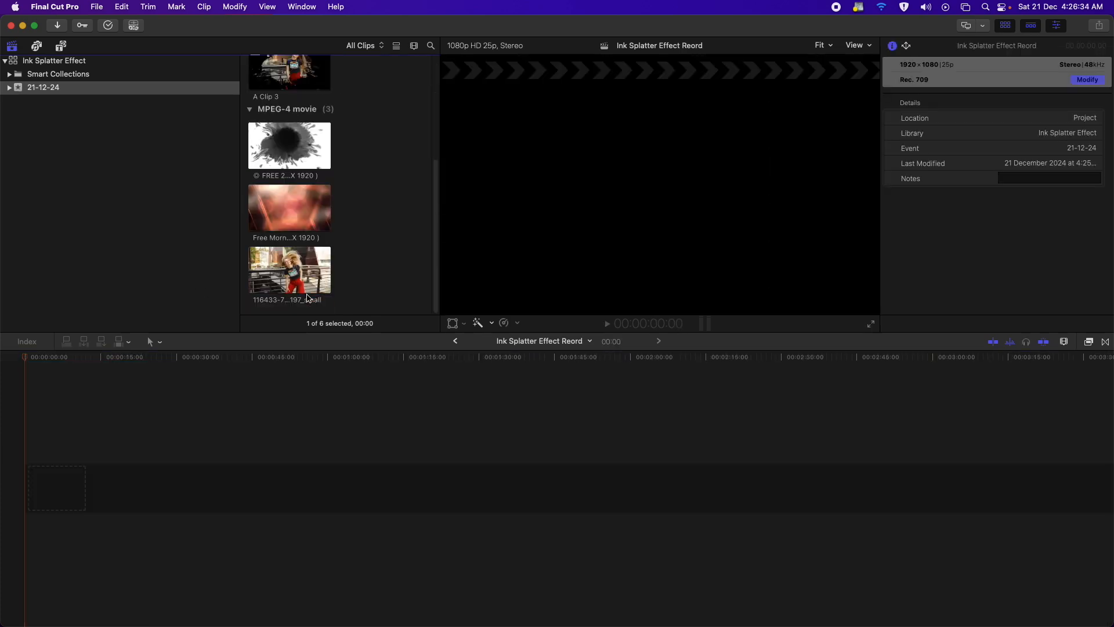
pyautogui.scroll(1, 308, 298)
pyautogui.click(284, 253)
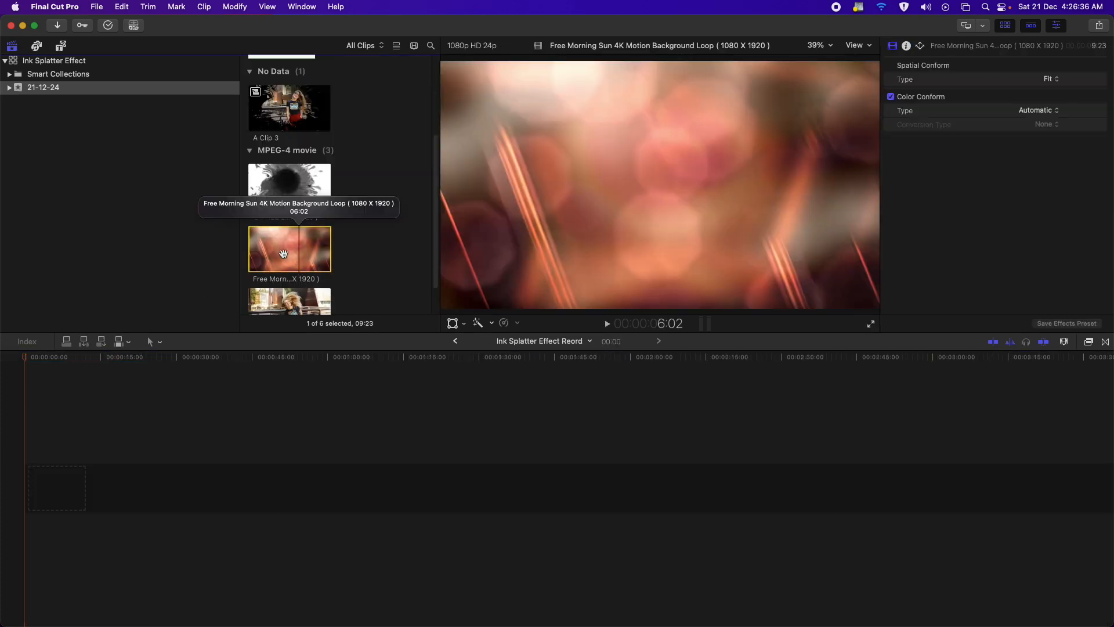
pyautogui.moveTo(283, 253); pyautogui.dragTo(142, 461)
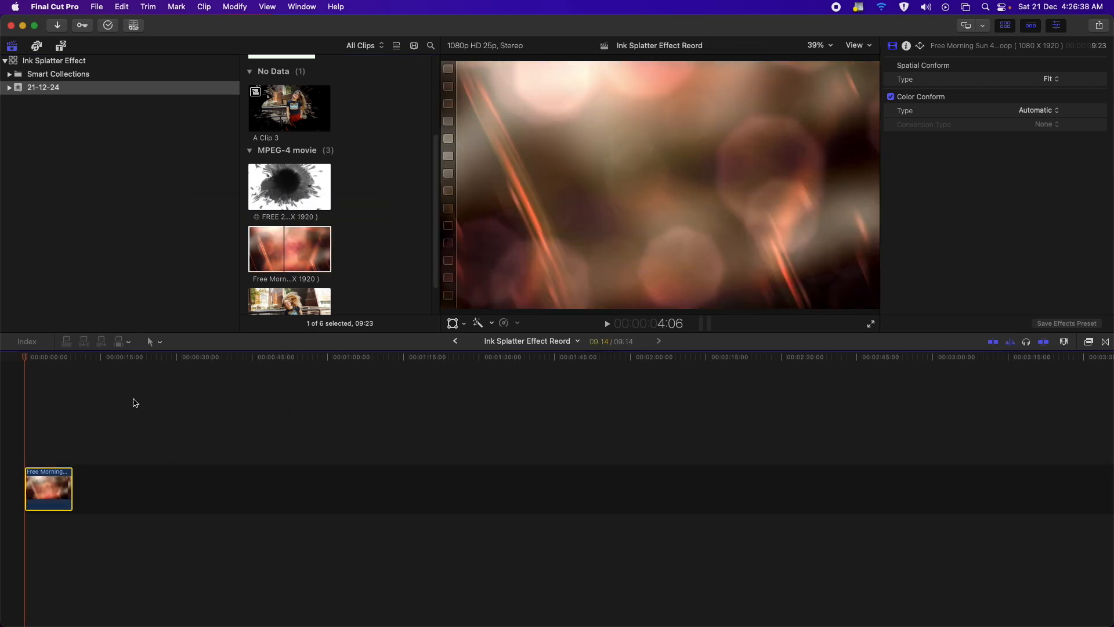
pyautogui.click(51, 482)
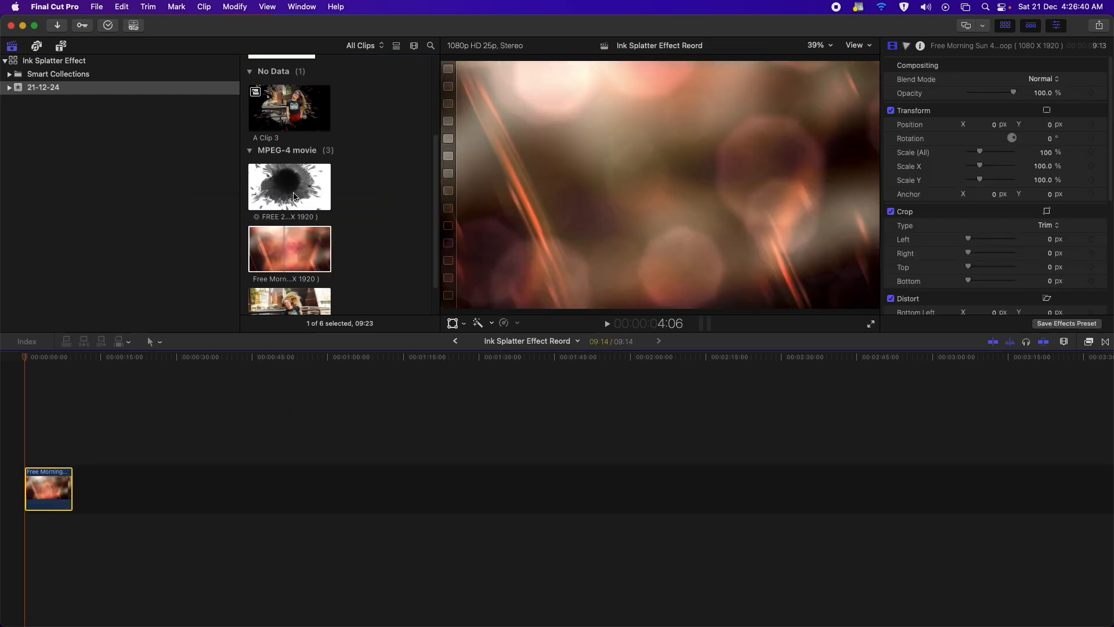
pyautogui.moveTo(294, 195); pyautogui.dragTo(172, 373)
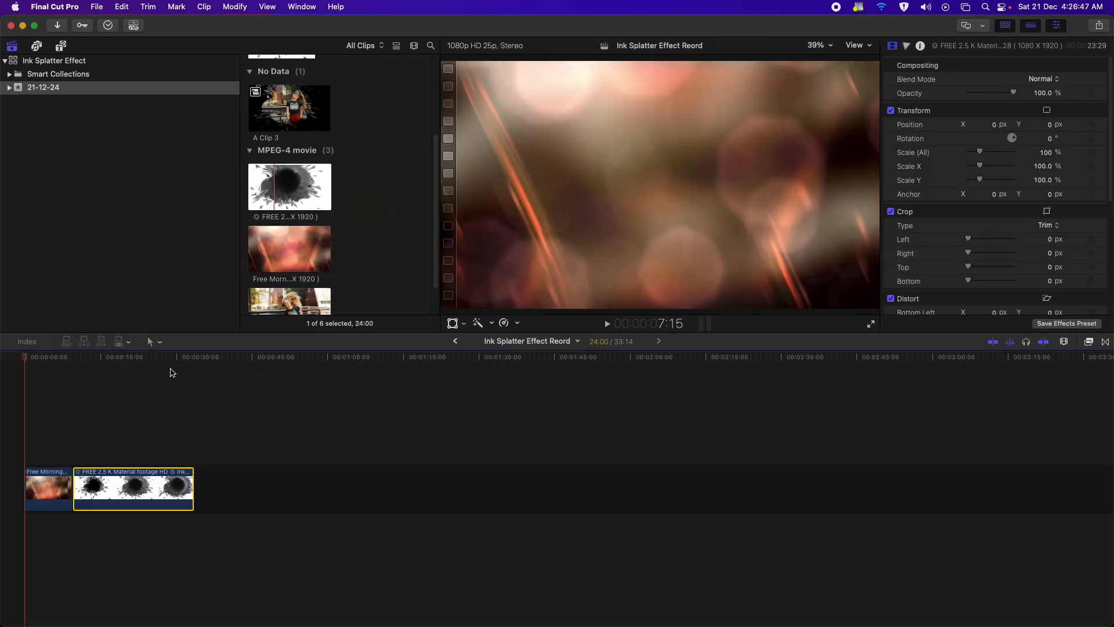
pyautogui.moveTo(120, 355)
pyautogui.mouseDown()
pyautogui.moveTo(149, 360)
pyautogui.moveTo(78, 375)
pyautogui.mouseUp()
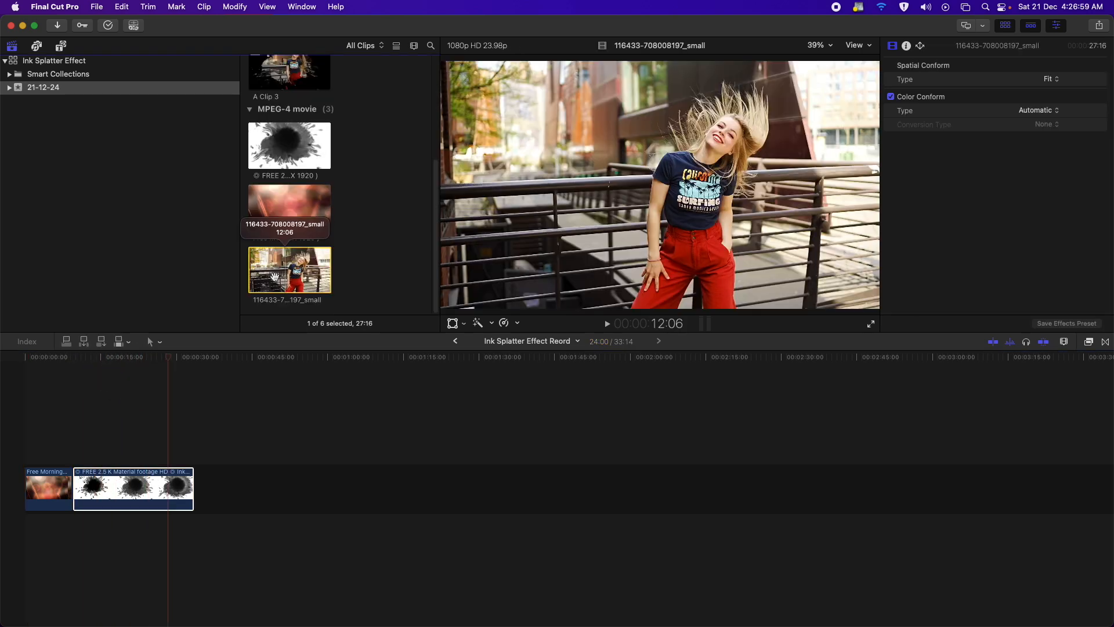
pyautogui.moveTo(274, 276)
pyautogui.mouseDown()
pyautogui.moveTo(311, 418)
pyautogui.moveTo(228, 488)
pyautogui.mouseUp()
pyautogui.moveTo(238, 363)
pyautogui.mouseDown()
pyautogui.moveTo(294, 373)
pyautogui.moveTo(10, 390)
pyautogui.moveTo(290, 428)
pyautogui.mouseUp()
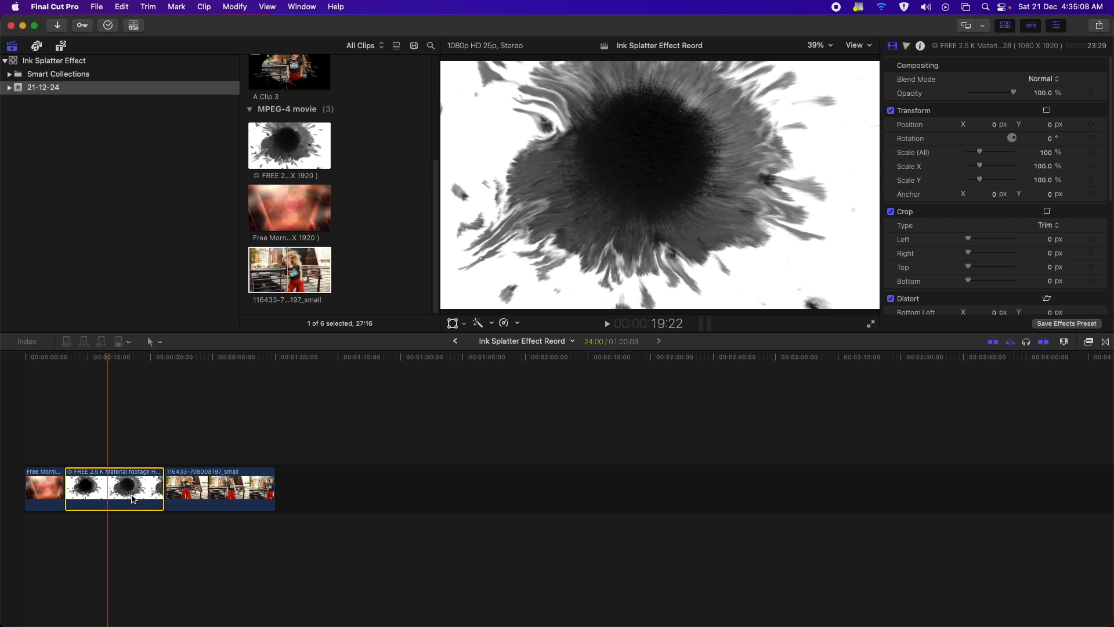
pyautogui.press('super+equal')
pyautogui.press('super+equal')
pyautogui.press('super+minus')
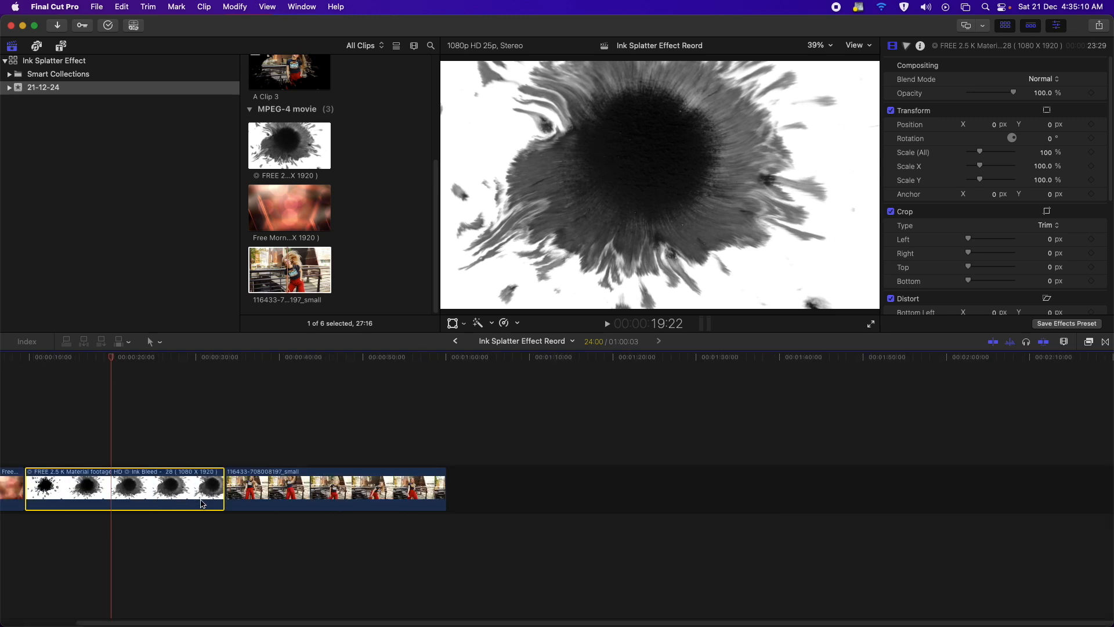
pyautogui.moveTo(149, 485)
pyautogui.mouseDown()
pyautogui.moveTo(170, 445)
pyautogui.moveTo(149, 439)
pyautogui.mouseUp()
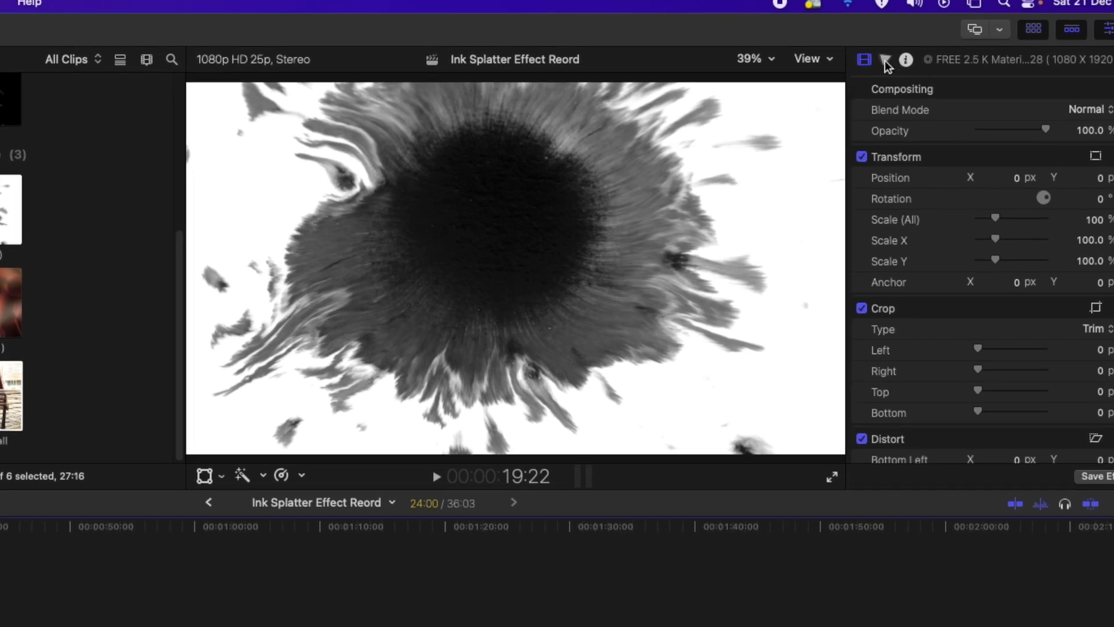
# Add a Color Curves correction to the ink bleed clip.
pyautogui.click(886, 60)
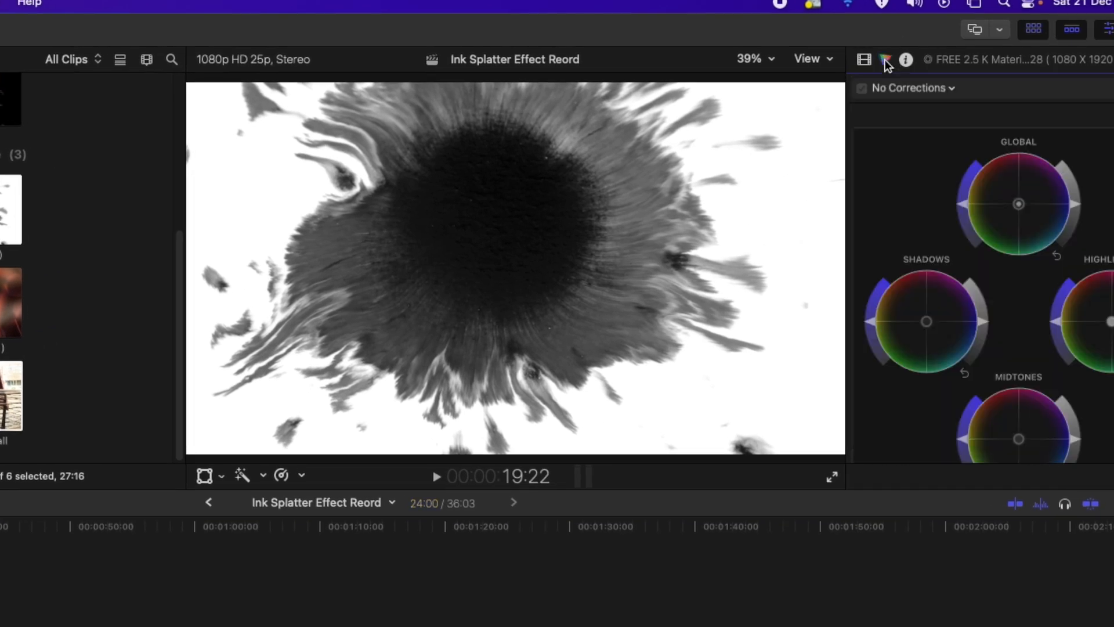
pyautogui.click(952, 87)
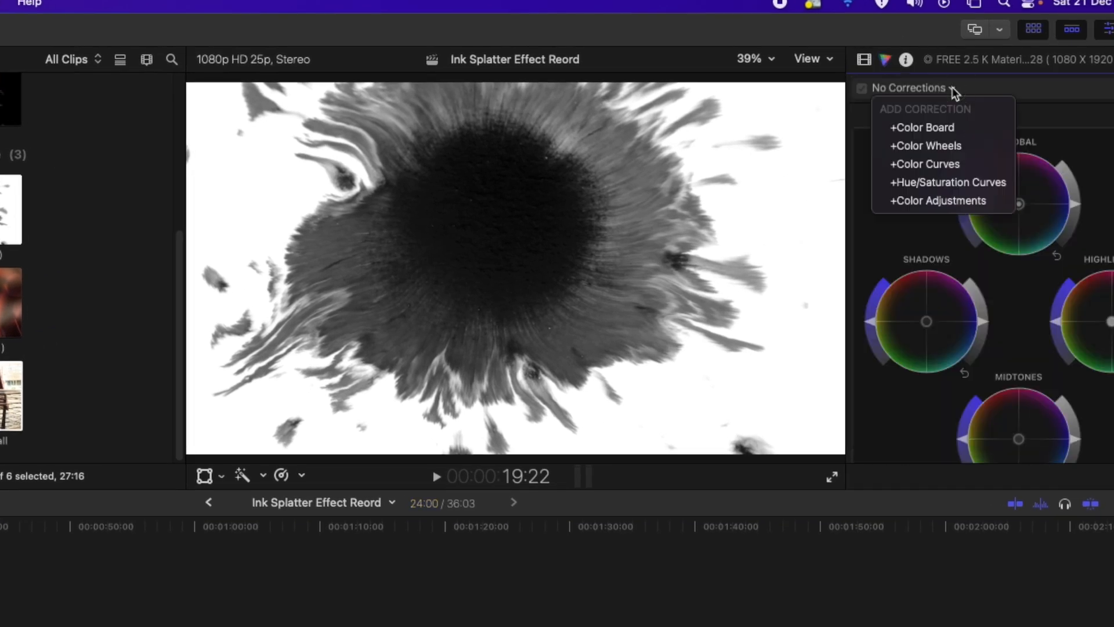
pyautogui.click(976, 165)
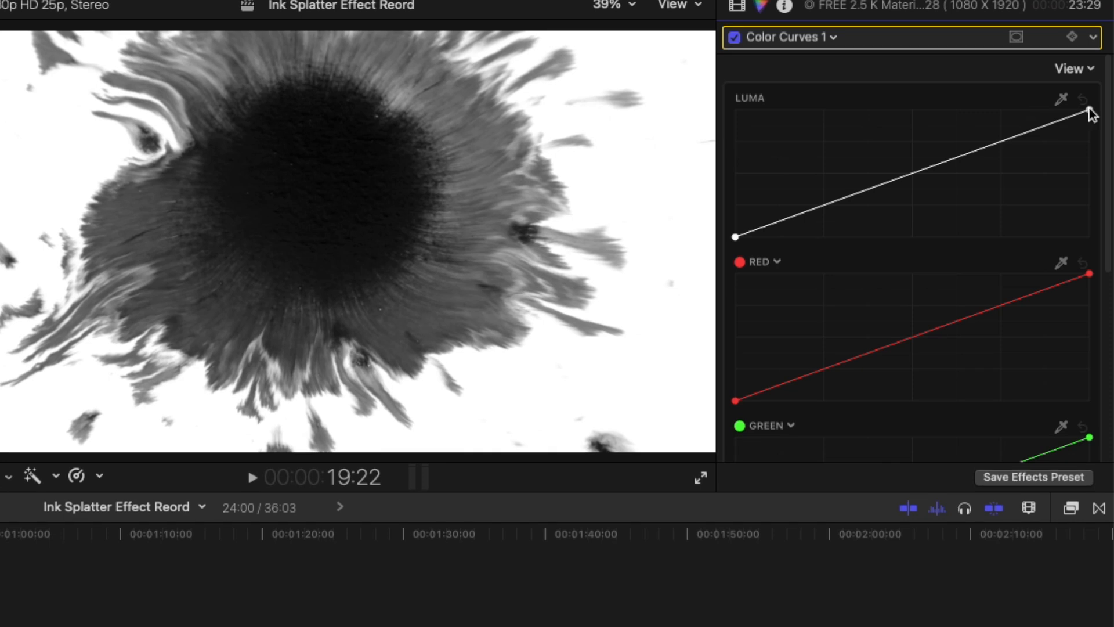
pyautogui.click(1100, 108)
pyautogui.moveTo(1089, 110); pyautogui.dragTo(727, 107)
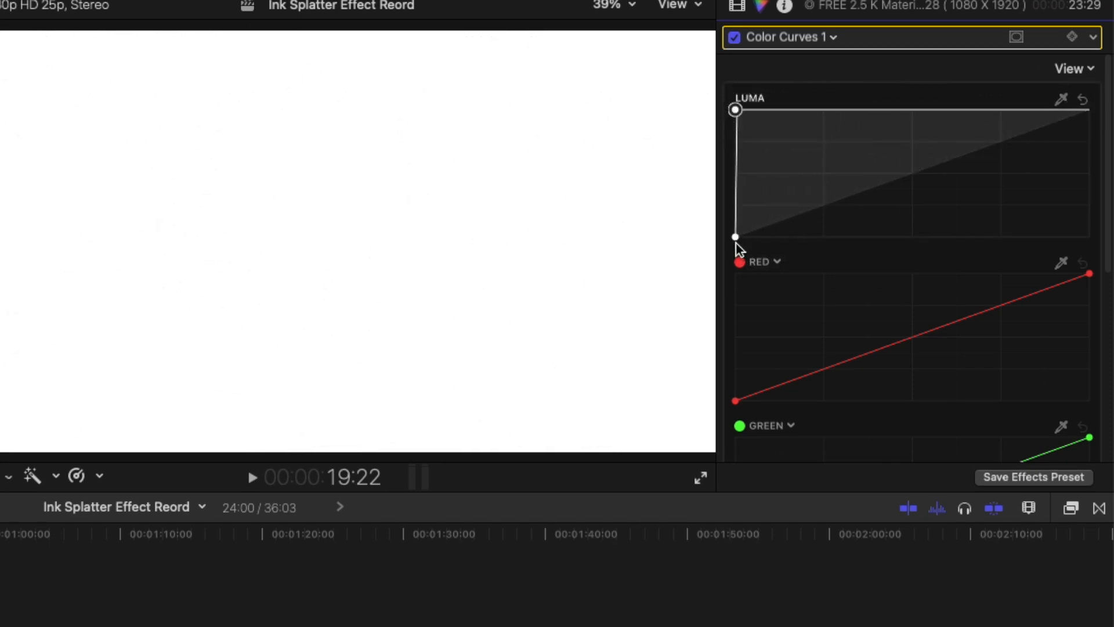
pyautogui.moveTo(736, 238); pyautogui.dragTo(1089, 236)
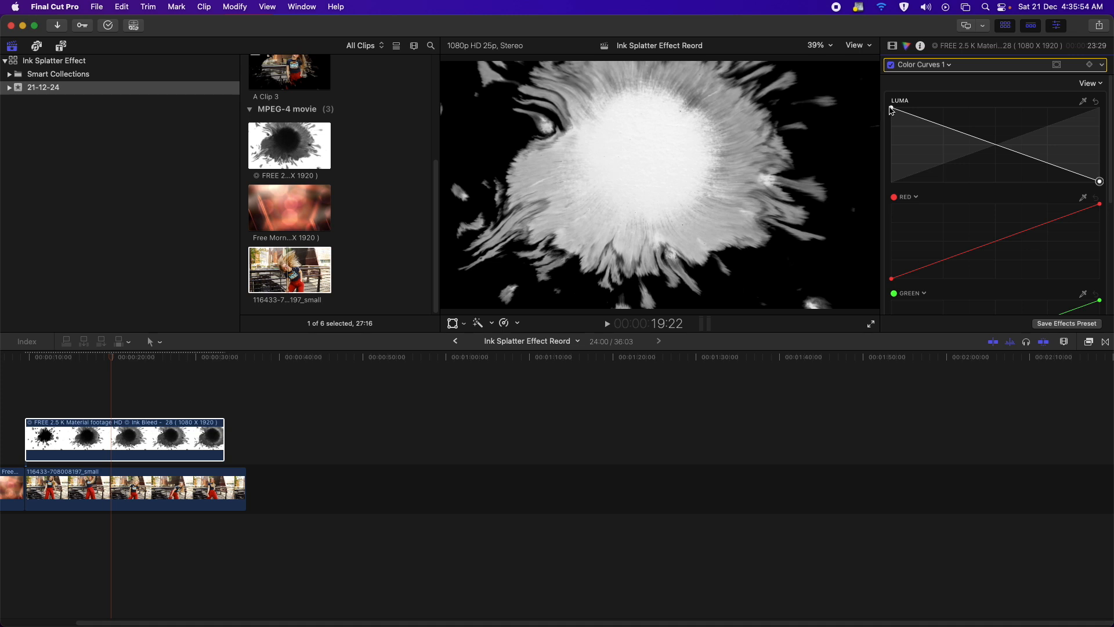
pyautogui.click(1097, 102)
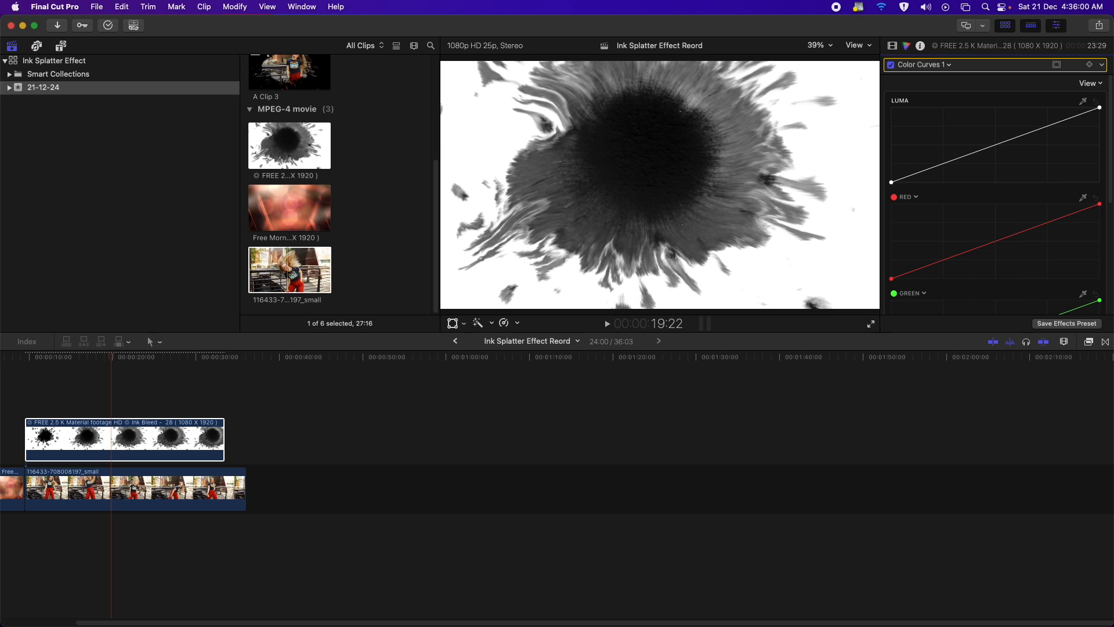
# Invert the ink clip's Luma curve by moving the white point to the upper-left corner and the black point to the lower-right corner.
pyautogui.moveTo(1103, 111); pyautogui.dragTo(841, 101)
pyautogui.moveTo(892, 183); pyautogui.dragTo(1100, 182)
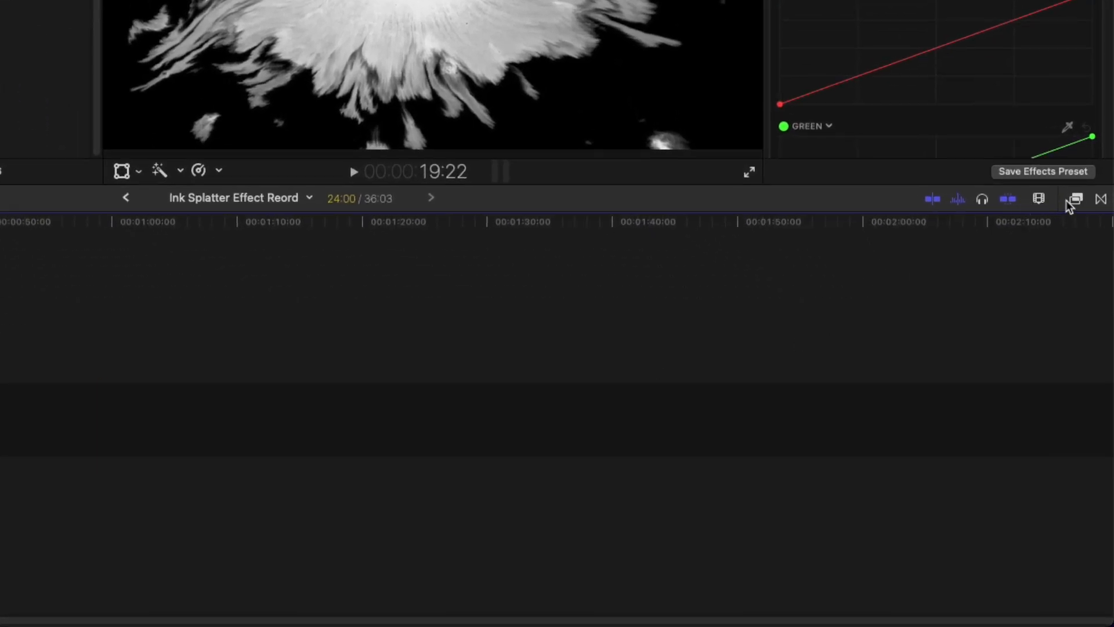
# Find the Luma Keyer among all video effects by searching for "luma" and apply it to the ink bleed clip.
pyautogui.click(1074, 200)
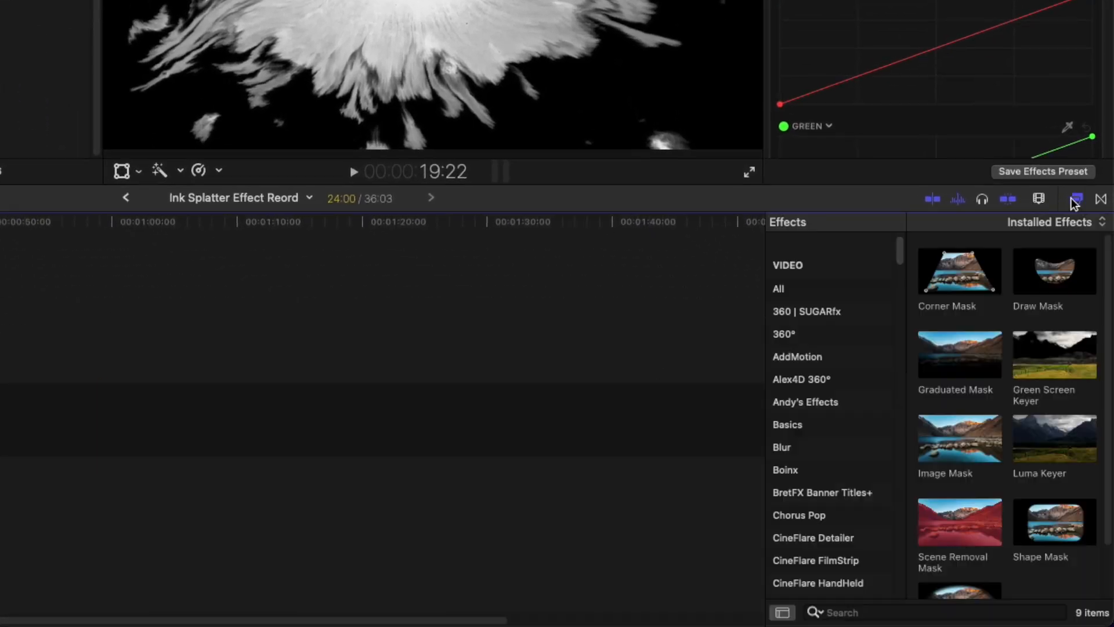
pyautogui.click(803, 292)
pyautogui.click(849, 612)
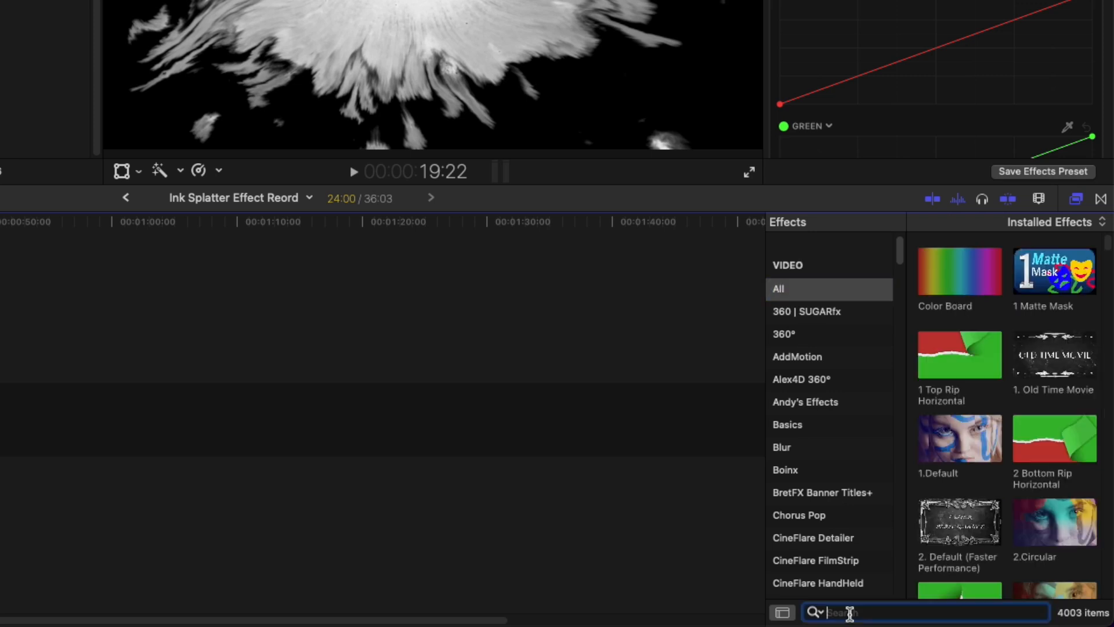
pyautogui.write('luma')
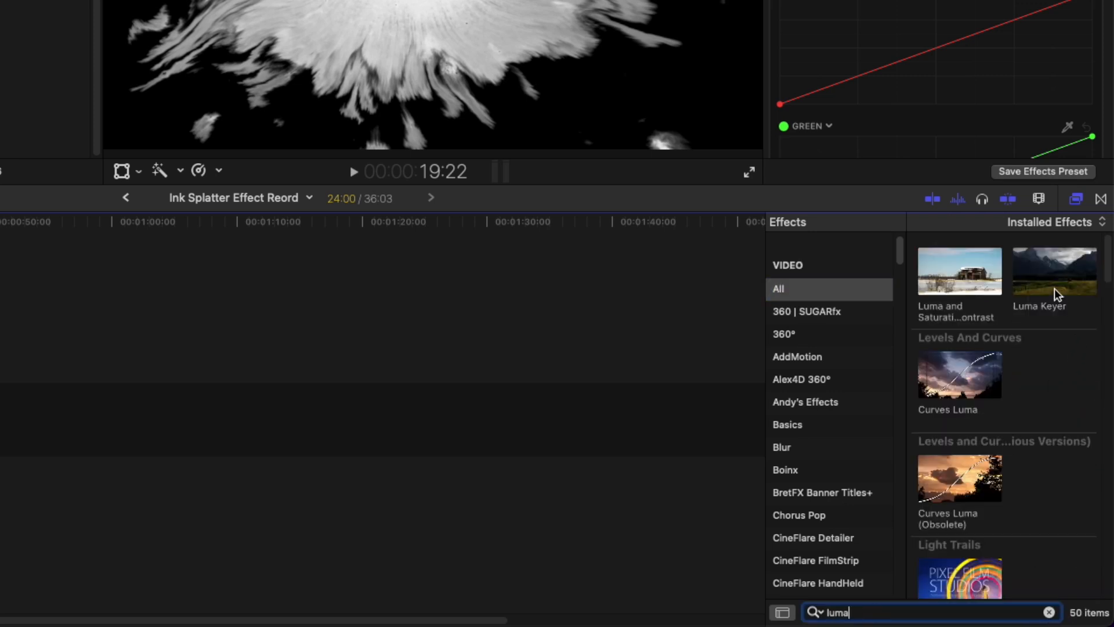
pyautogui.moveTo(1054, 284); pyautogui.dragTo(0, 339)
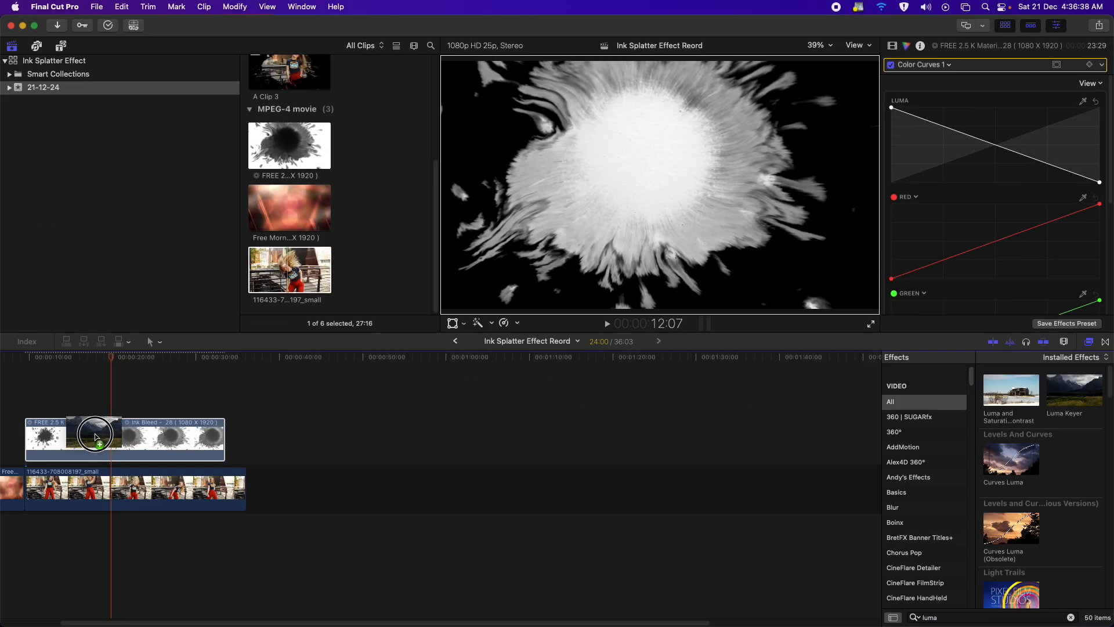
pyautogui.moveTo(95, 435); pyautogui.dragTo(124, 439)
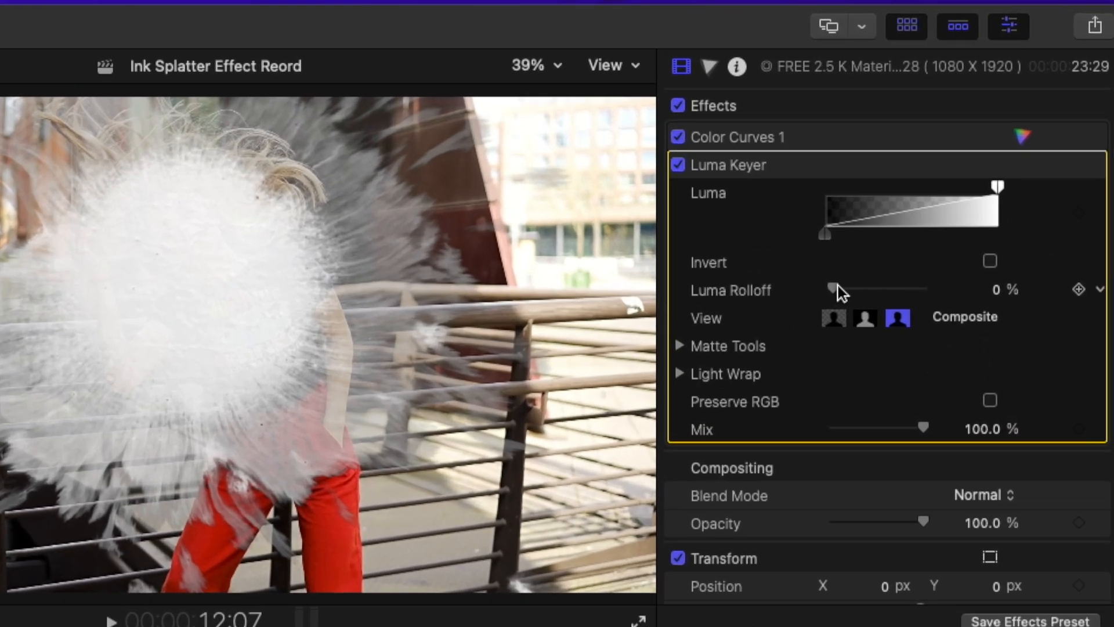
# Set the Luma Keyer's Luma Rolloff to 100% and the ink clip's blend mode to Stencil Luma.
pyautogui.moveTo(838, 286); pyautogui.dragTo(959, 287)
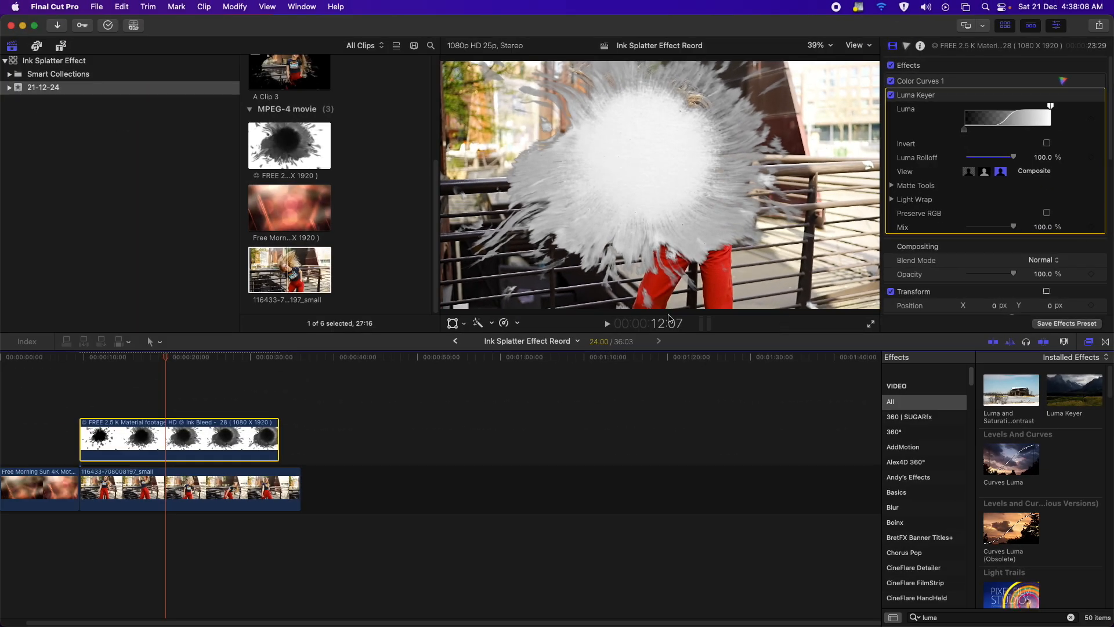
pyautogui.click(1054, 261)
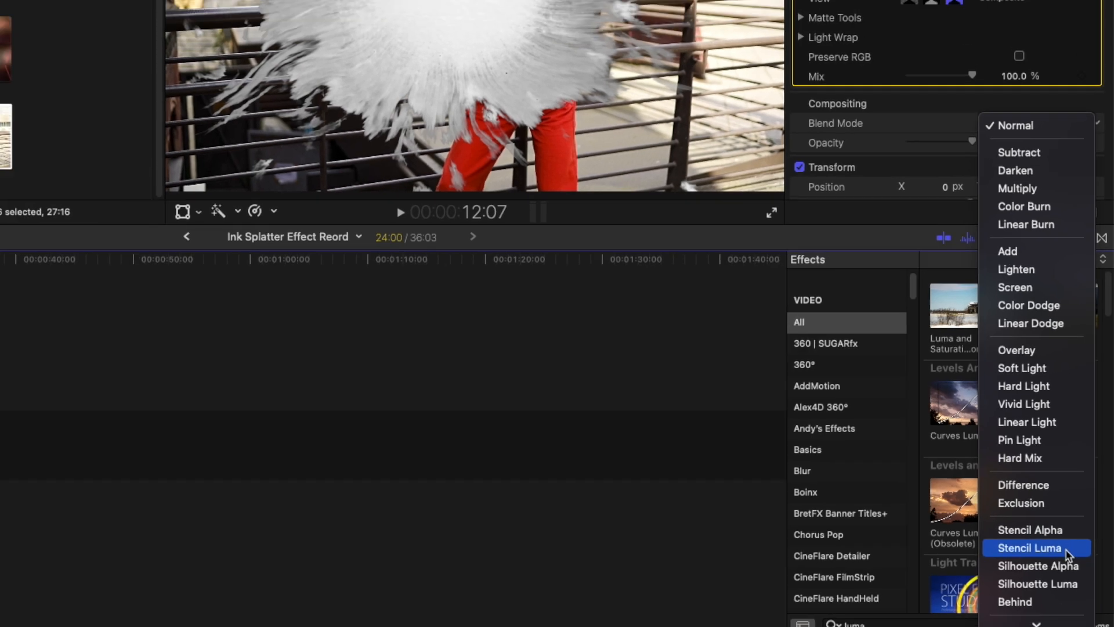
pyautogui.click(1063, 546)
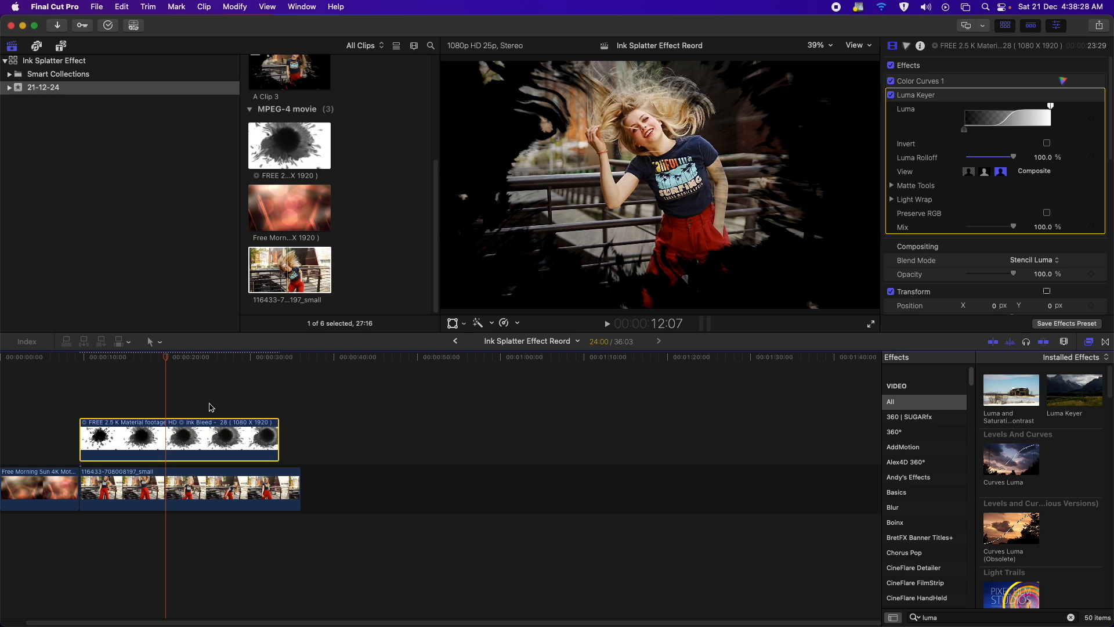
pyautogui.moveTo(300, 489); pyautogui.dragTo(278, 489)
pyautogui.moveTo(193, 402); pyautogui.dragTo(241, 509)
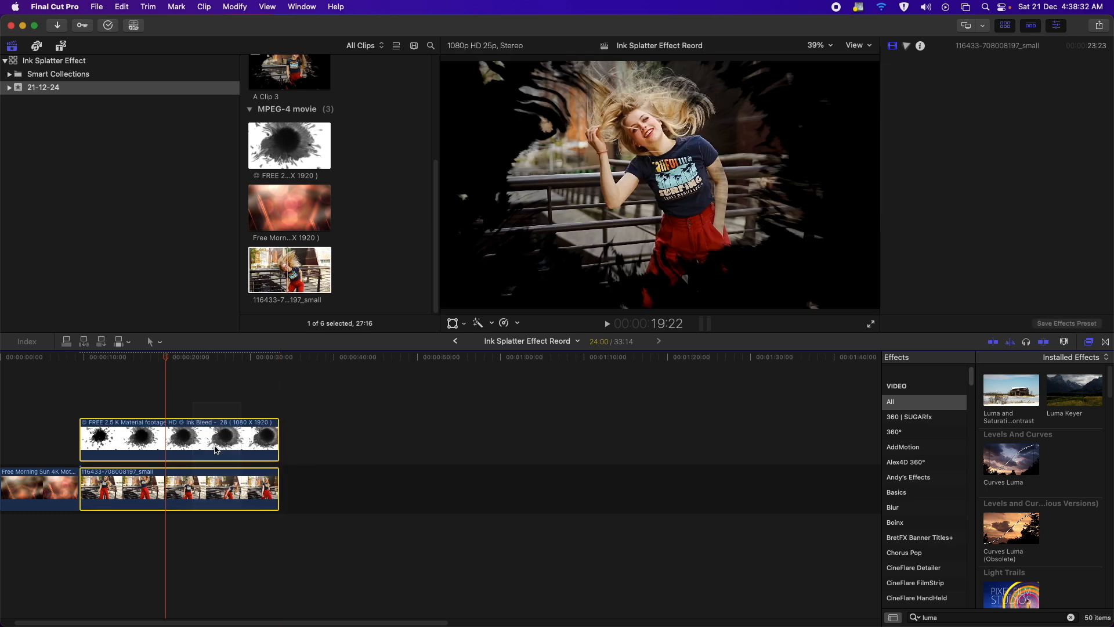
pyautogui.rightClick(216, 451)
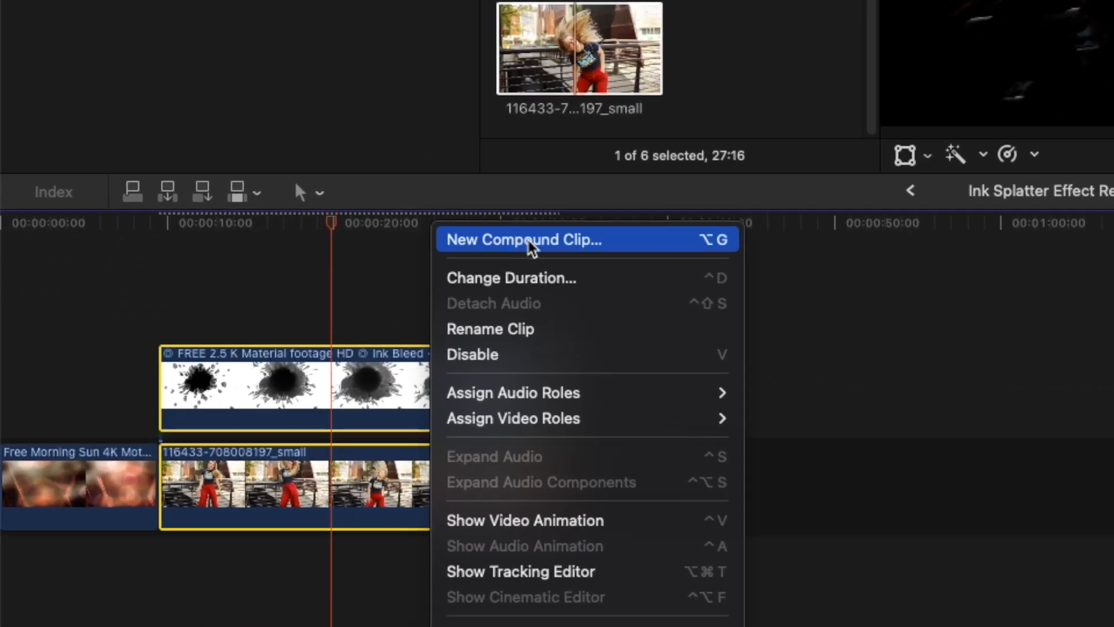
pyautogui.click(590, 248)
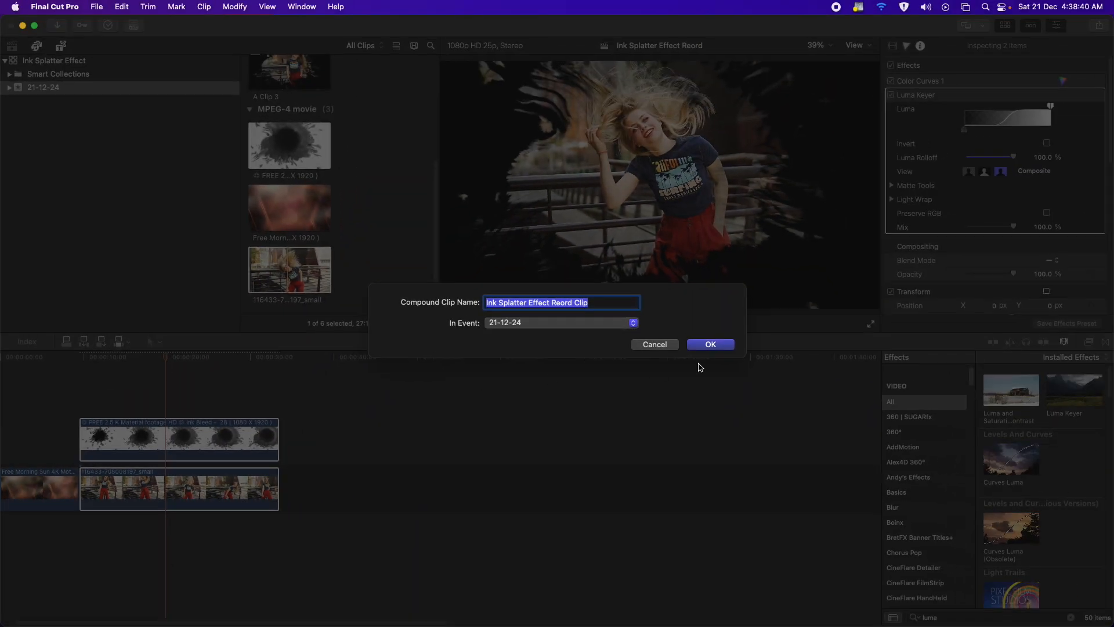
pyautogui.click(726, 348)
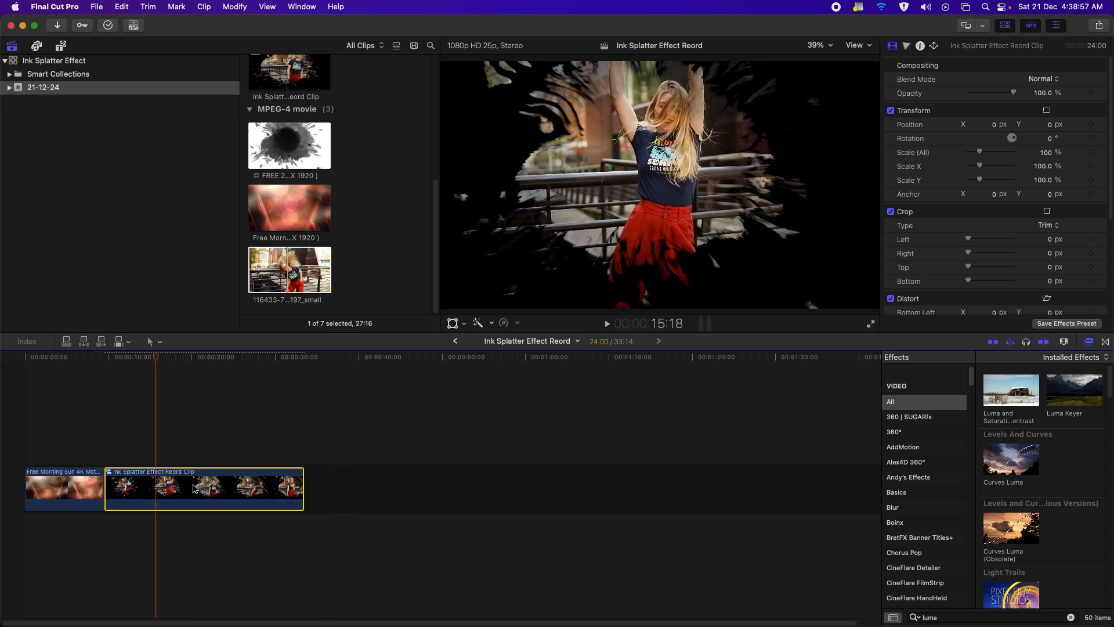
# Stack the Ink Splatter Effect Reord Clip compound clip above the Free Morning Sun background, aligned to the start of the timeline.
pyautogui.moveTo(196, 489)
pyautogui.mouseDown()
pyautogui.moveTo(180, 456)
pyautogui.moveTo(117, 439)
pyautogui.mouseUp()
pyautogui.click(36, 357)
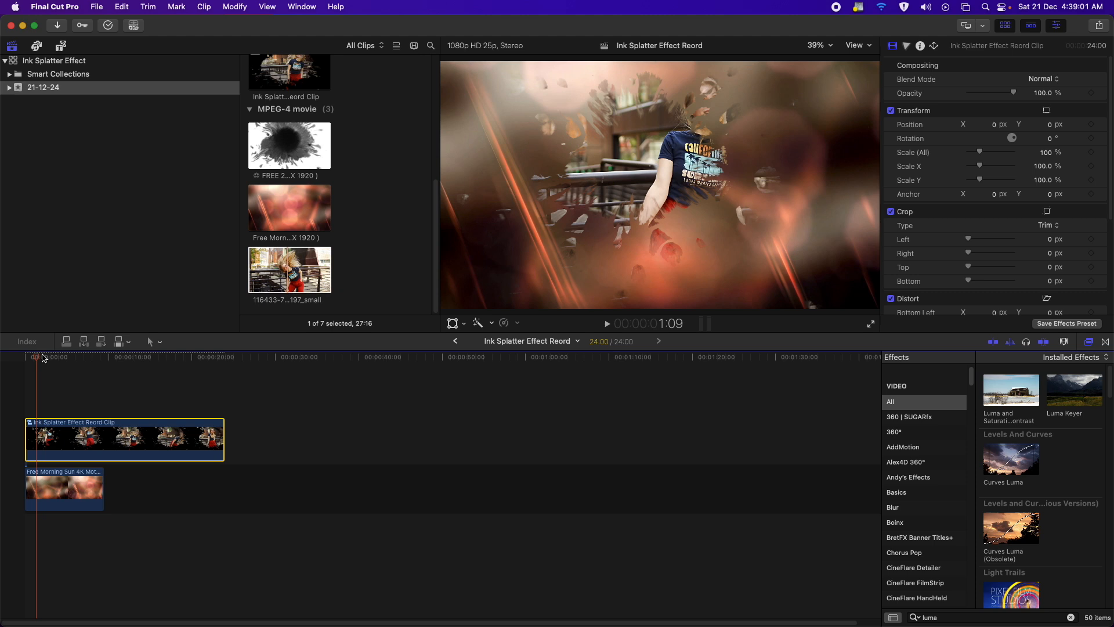
pyautogui.press('super+equal')
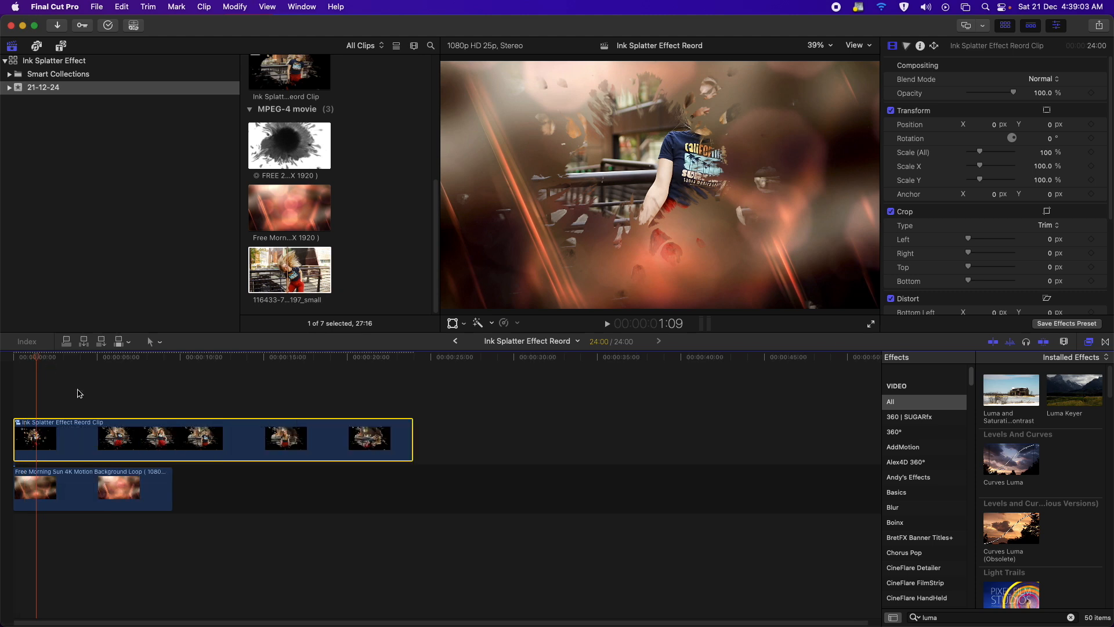
# Duplicate the Free Morning Sun background clip directly after itself and play the composite from the start.
pyautogui.hscroll(-1, 79, 393)
pyautogui.moveTo(146, 491); pyautogui.dragTo(300, 496)
pyautogui.click(34, 358)
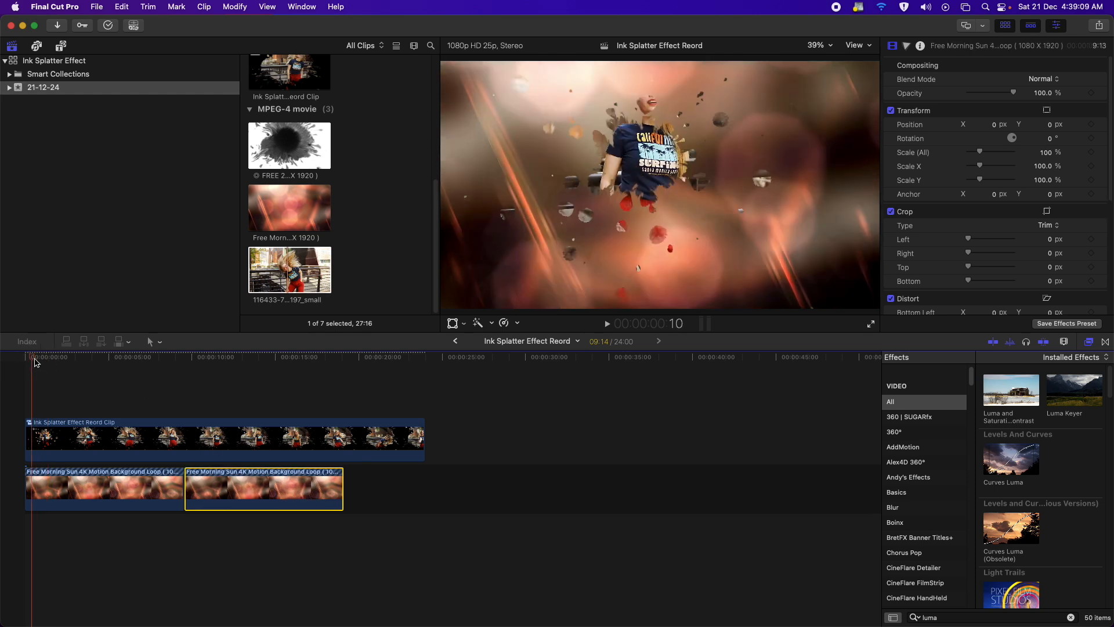
pyautogui.moveTo(34, 360); pyautogui.dragTo(6, 361)
pyautogui.press('space')
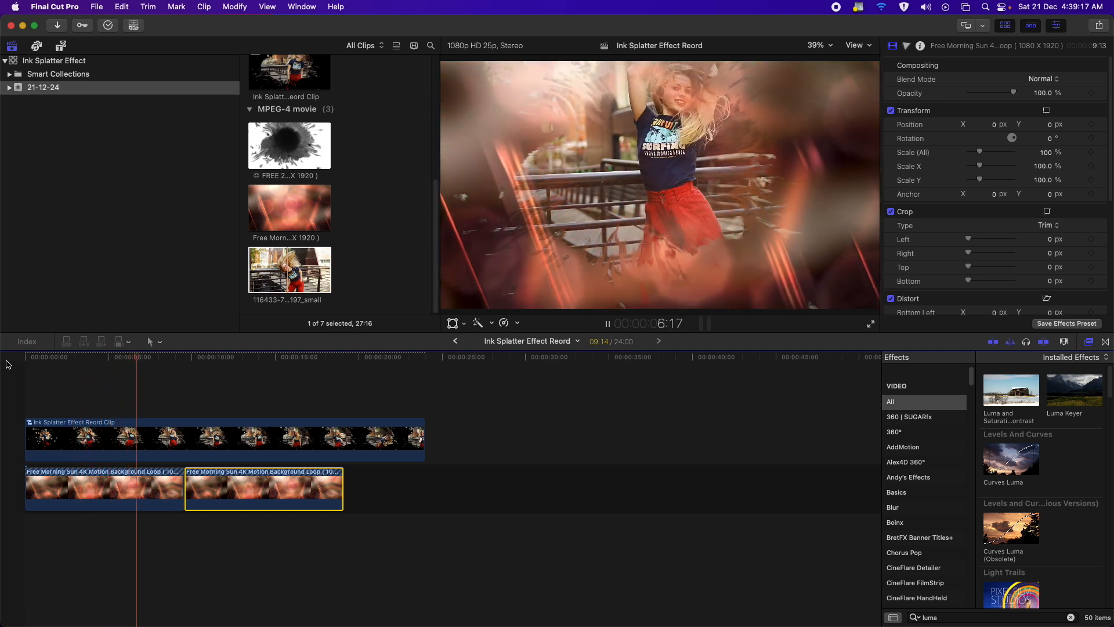
pyautogui.press('space')
pyautogui.press('super+minus')
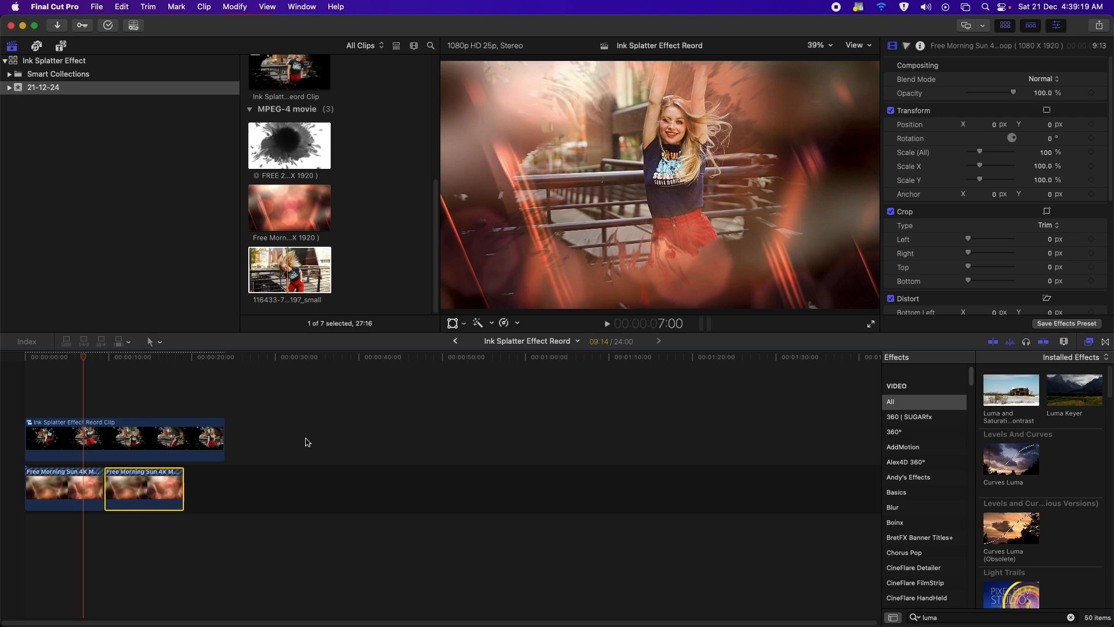
# Insert a Whites solid between the compound clip and the background from the timeline's start, extend it to about 20:22, and preview it.
pyautogui.click(62, 47)
pyautogui.moveTo(349, 221); pyautogui.dragTo(124, 489)
pyautogui.moveTo(63, 466)
pyautogui.mouseDown()
pyautogui.moveTo(74, 459)
pyautogui.moveTo(35, 438)
pyautogui.mouseUp()
pyautogui.moveTo(107, 447); pyautogui.dragTo(197, 448)
pyautogui.moveTo(49, 359); pyautogui.dragTo(5, 360)
pyautogui.press('space')
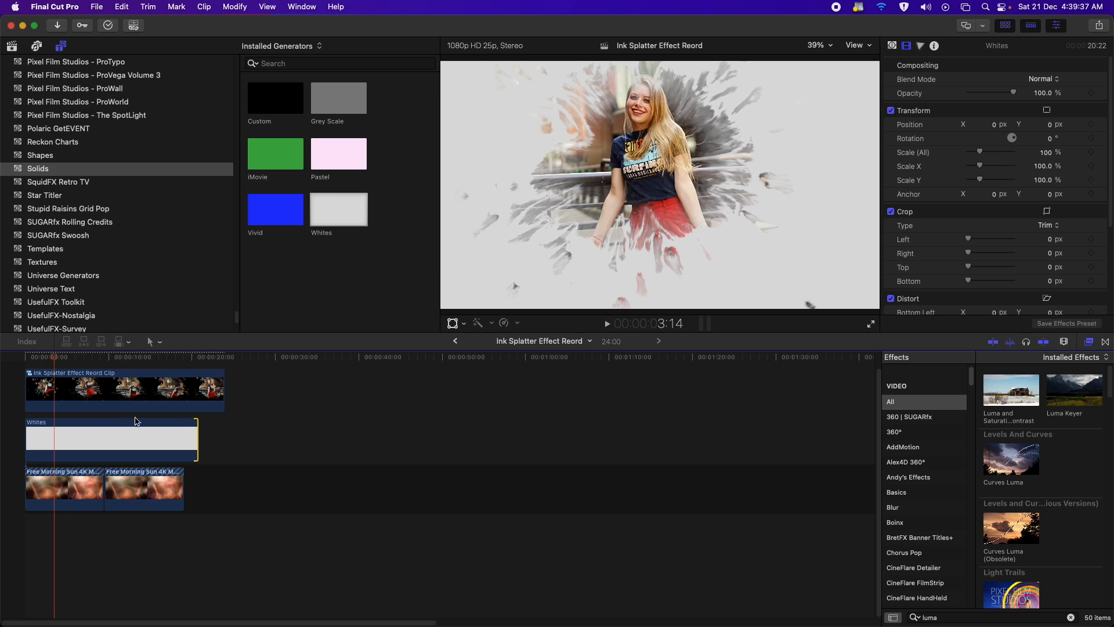
pyautogui.doubleClick(119, 396)
pyautogui.click(112, 357)
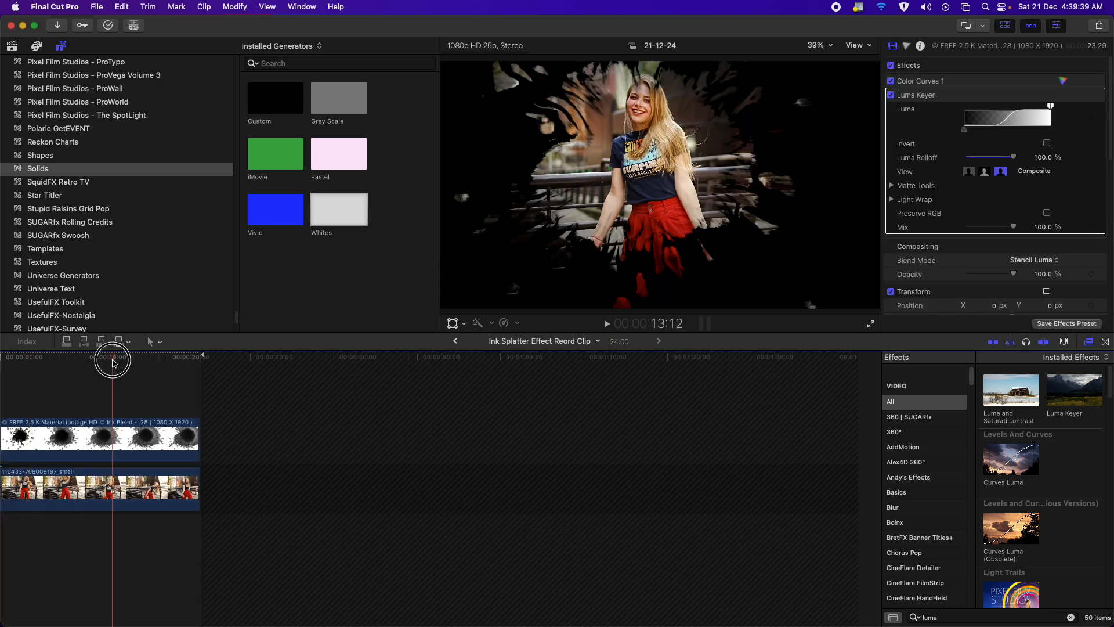
pyautogui.click(120, 488)
pyautogui.click(453, 323)
pyautogui.moveTo(650, 249); pyautogui.dragTo(602, 251)
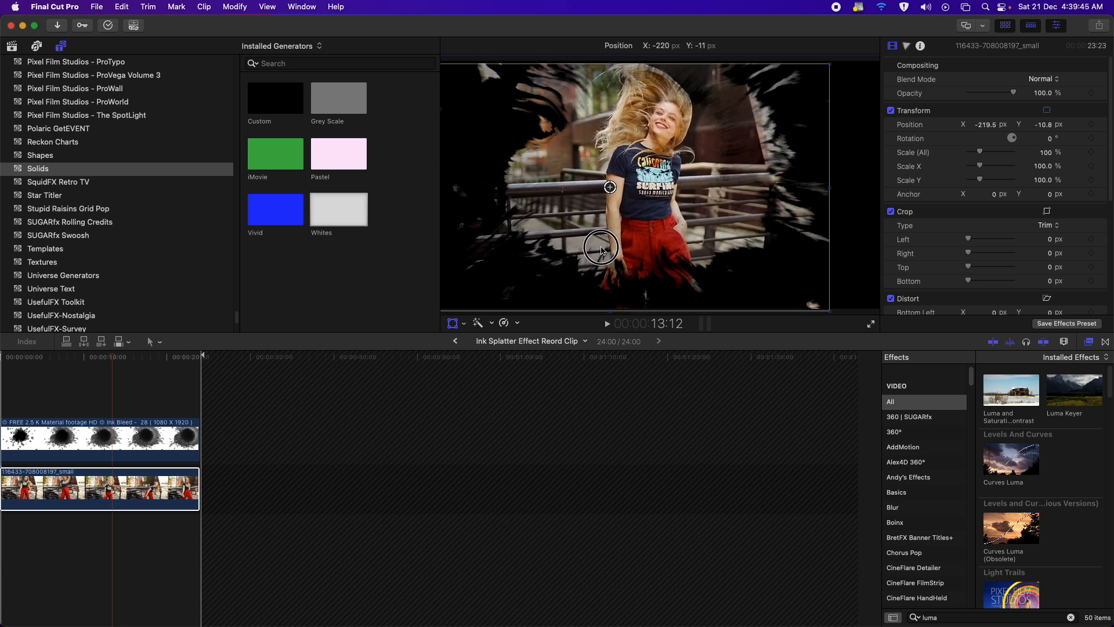
pyautogui.click(454, 324)
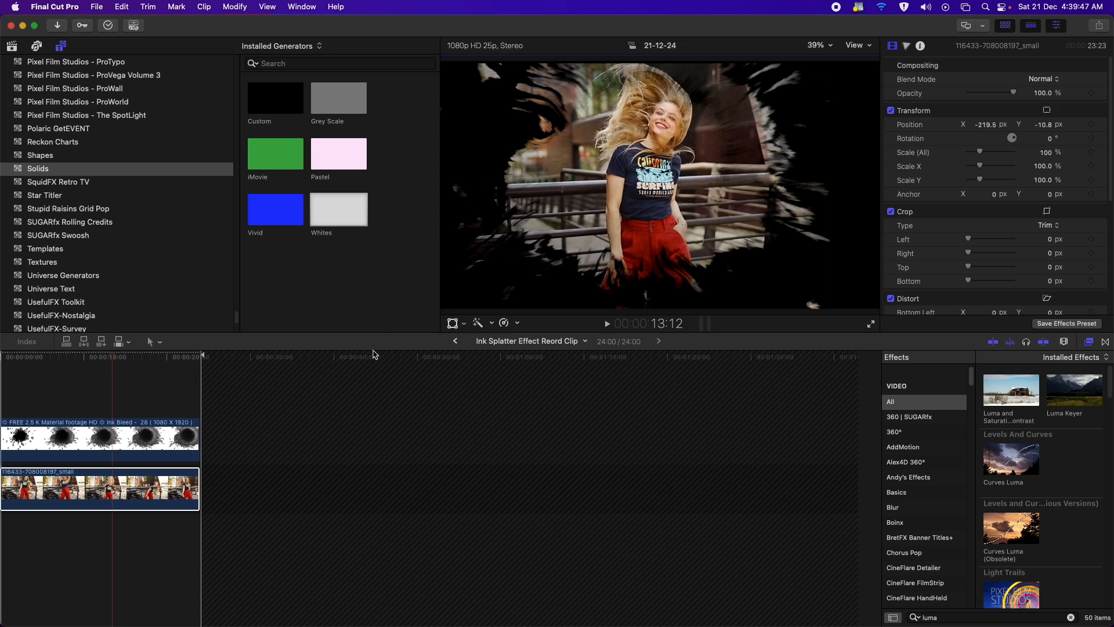
pyautogui.click(456, 342)
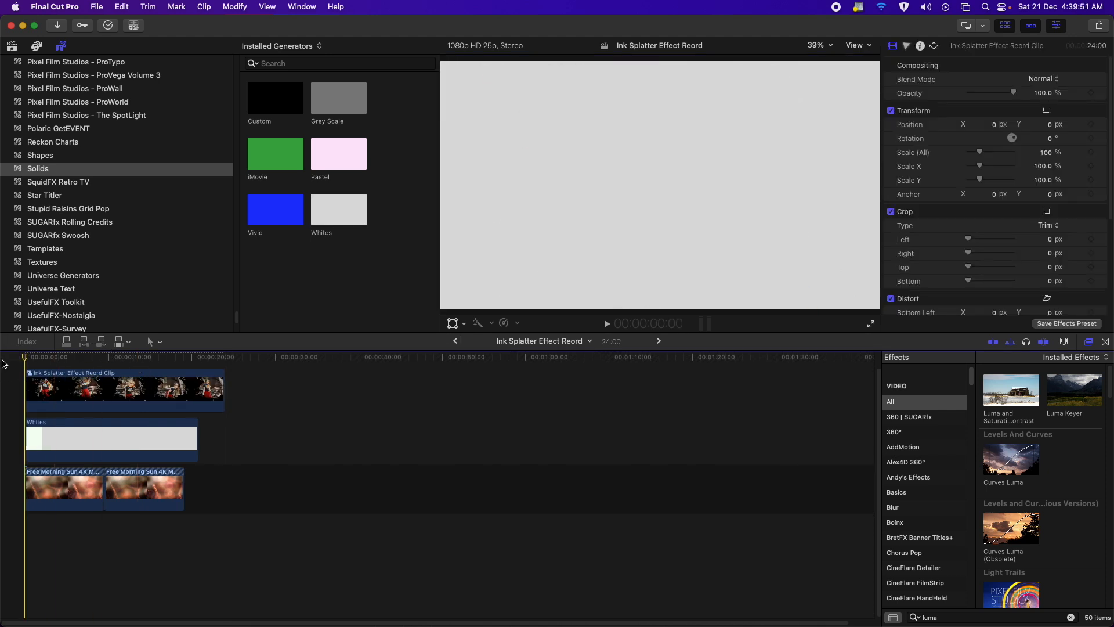
# Play the repositioned reveal over white, disable the Whites solid, and play the reveal over the Free Morning Sun background.
pyautogui.press('space')
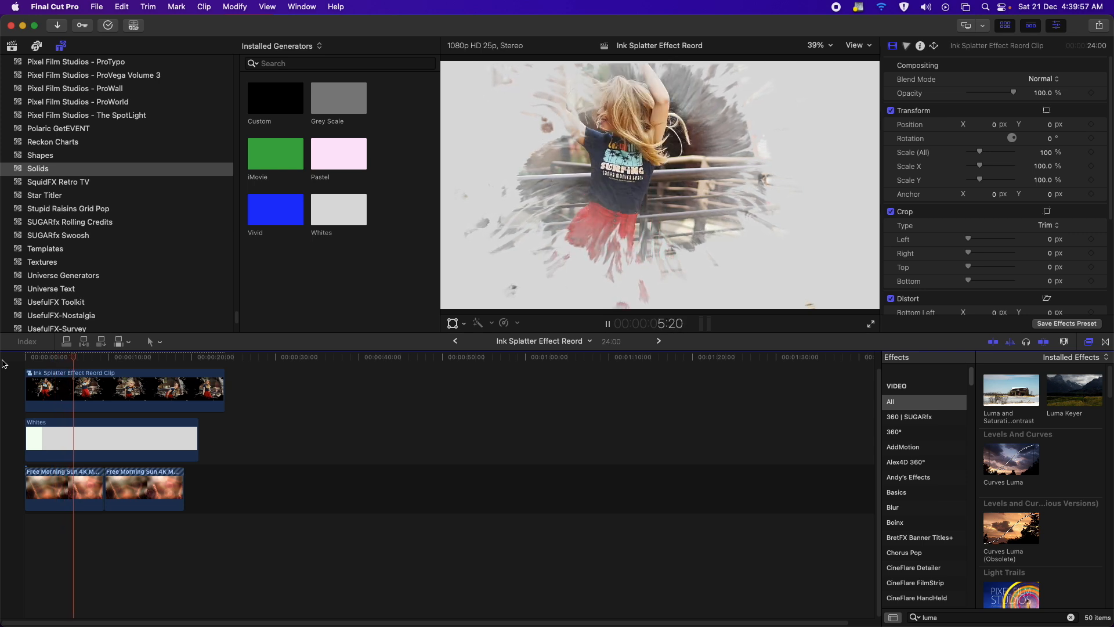
pyautogui.click(81, 446)
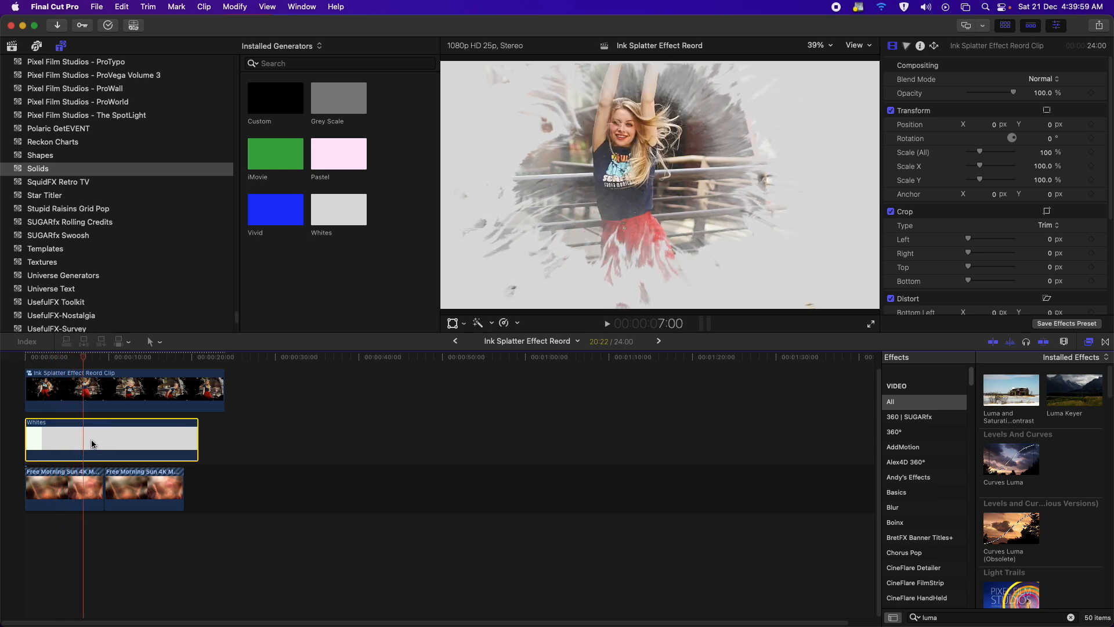
pyautogui.press('v')
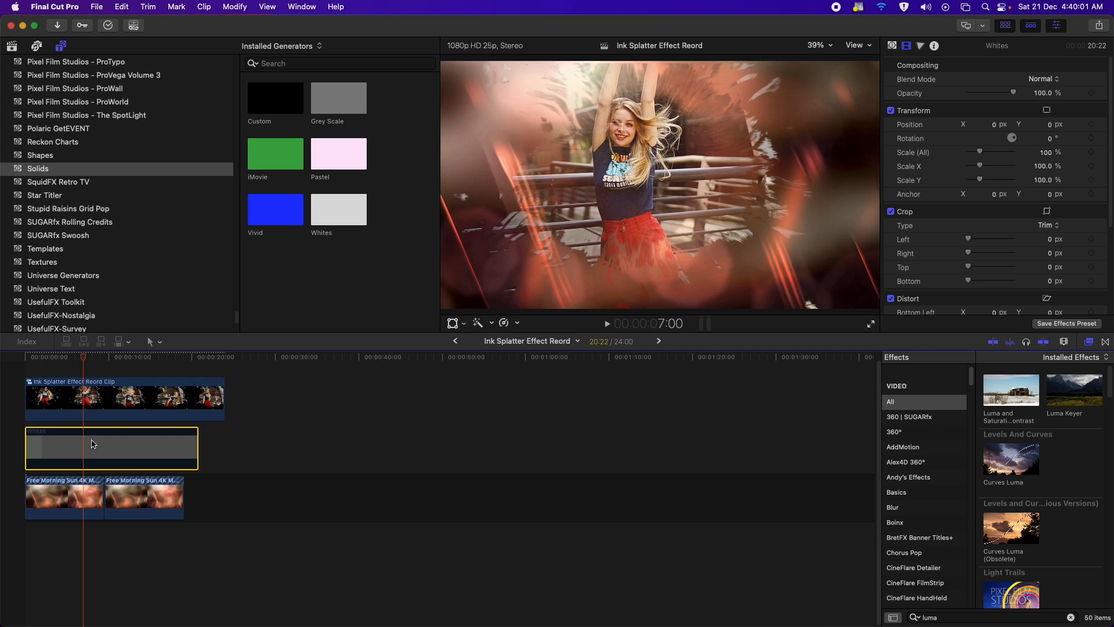
pyautogui.press('space')
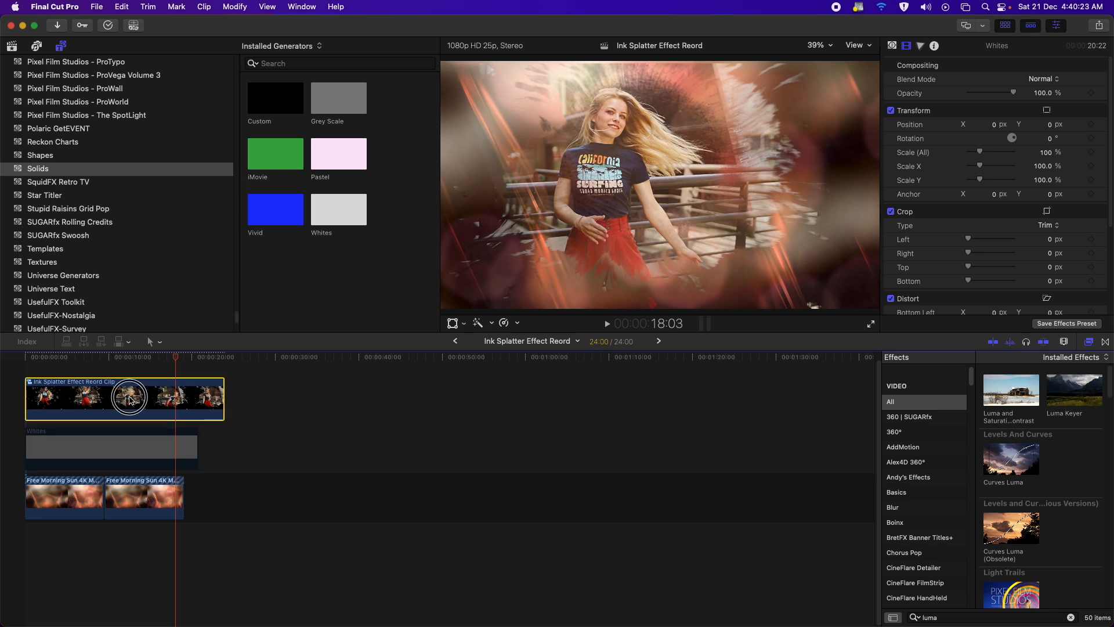
# Reopen the Ink Splatter Effect Reord Clip compound clip and move the playhead to its start.
pyautogui.doubleClick(132, 400)
pyautogui.moveTo(75, 355); pyautogui.dragTo(24, 356)
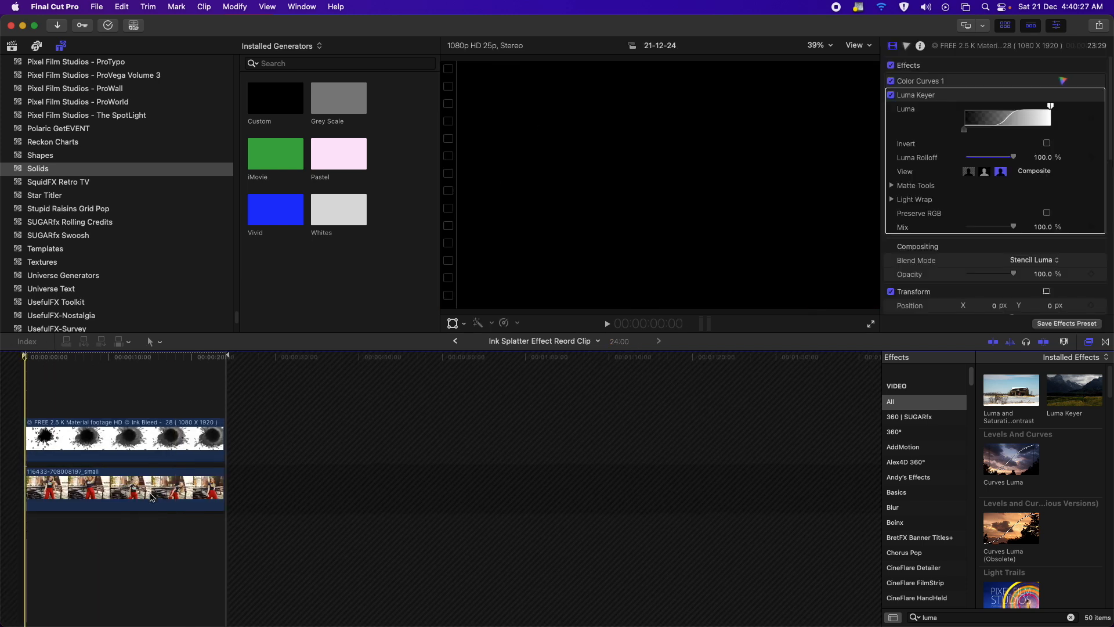